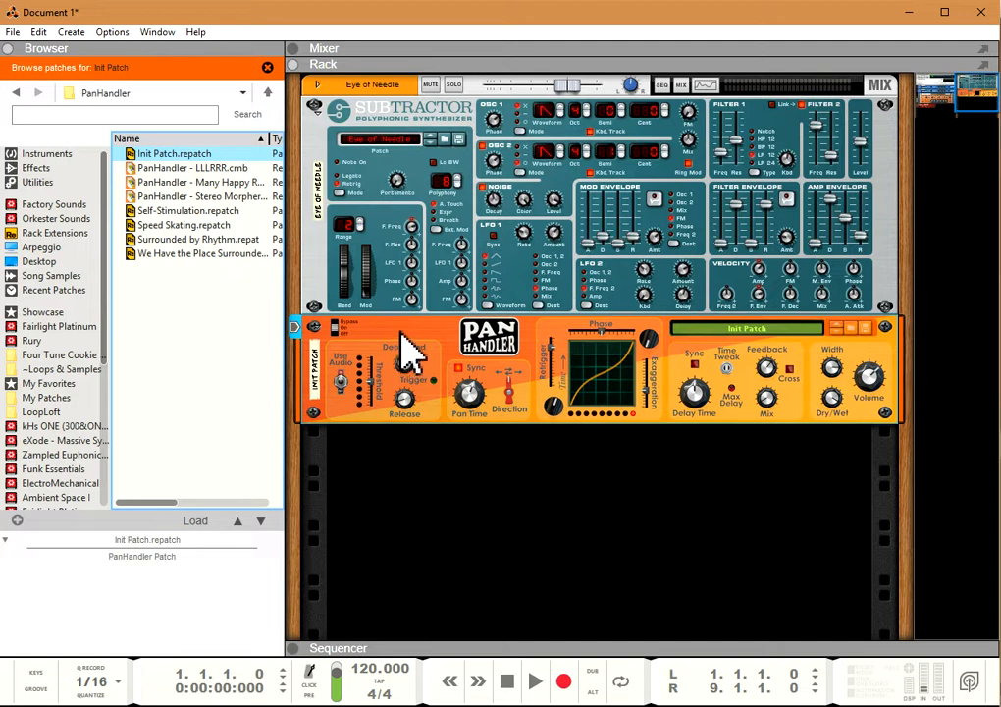
Step: Adjust PanHandler's audio triggering using the Use Audio switch, note detection threshold, release time and deadband, with the Subtractor as the played instrument
{"action": "left_click", "coordinate": [340, 381]}
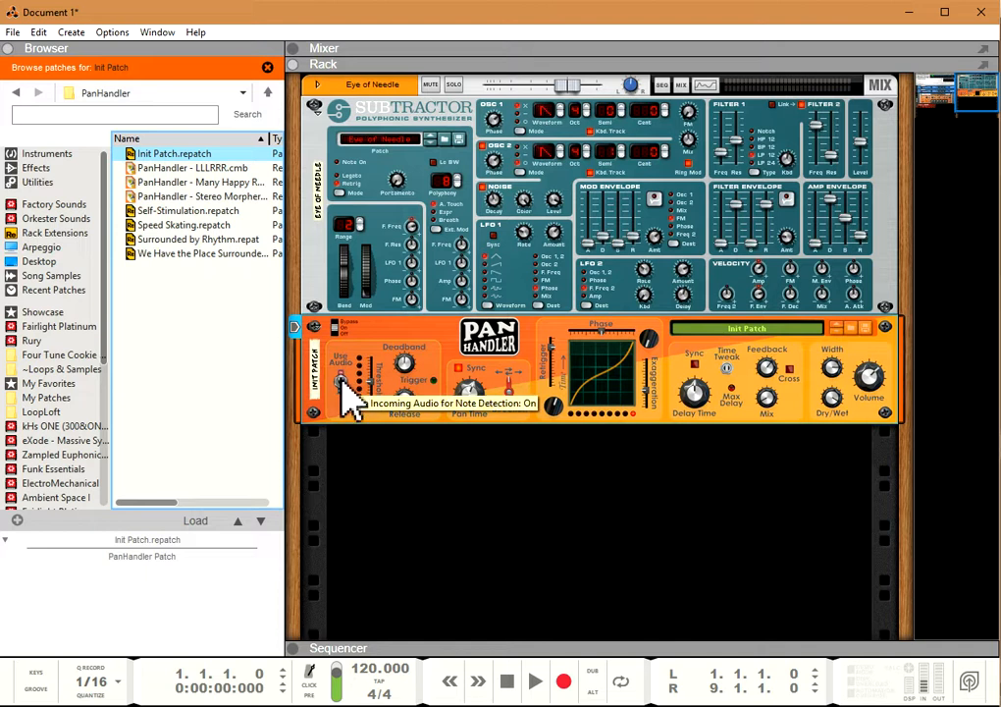
{"action": "left_click", "coordinate": [313, 147]}
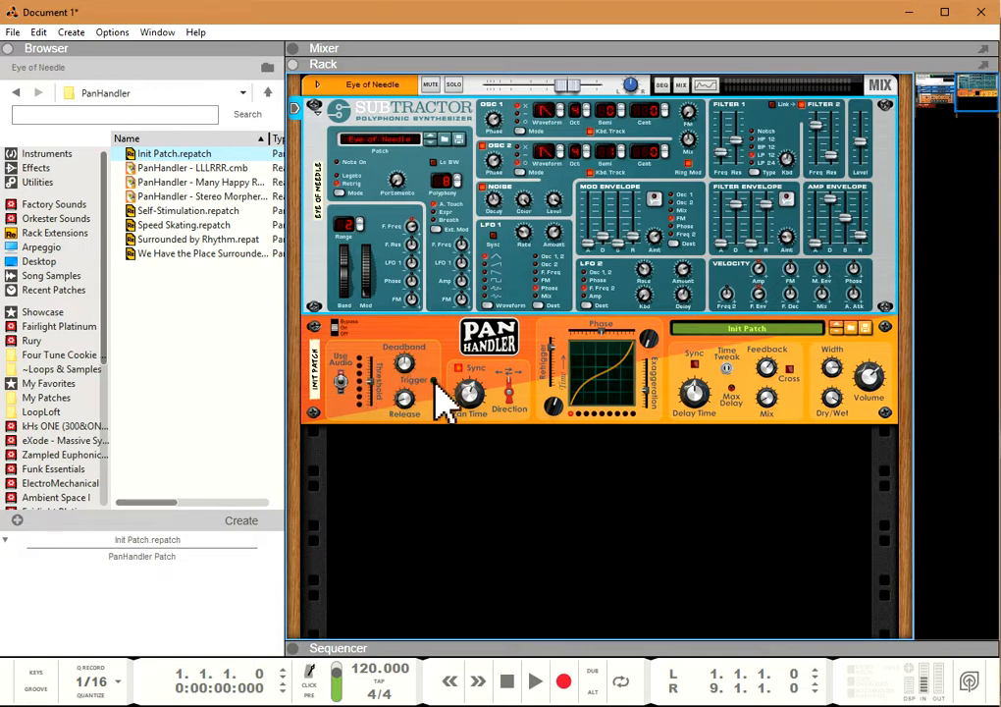
{"action": "left_click_drag", "start_coordinate": [373, 407], "coordinate": [377, 361]}
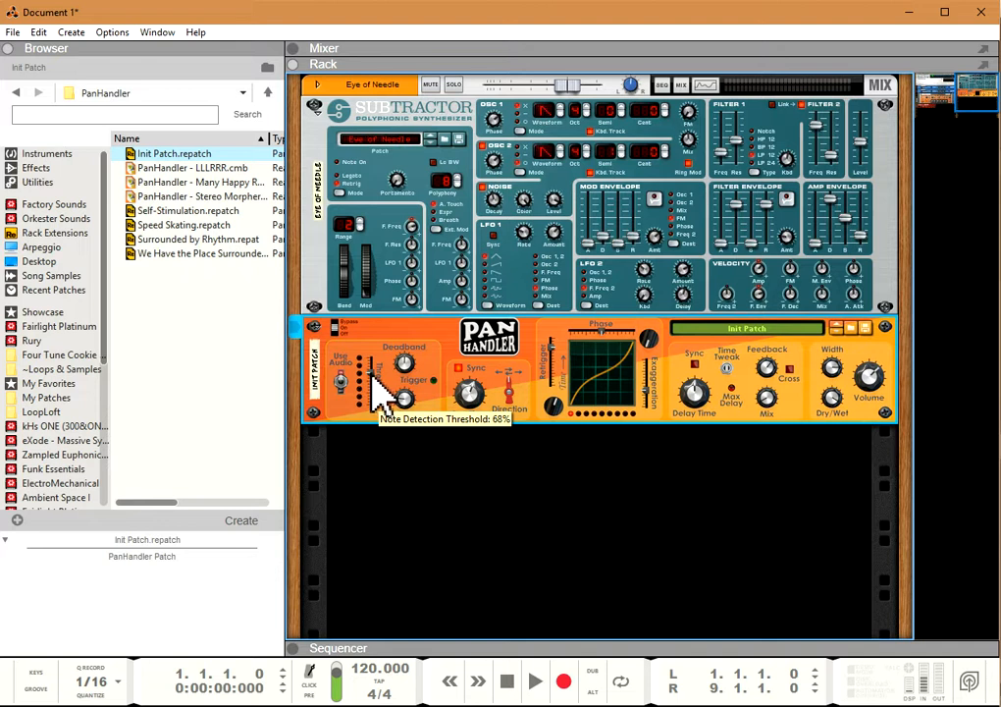
{"action": "scroll", "coordinate": [411, 422], "scroll_direction": "up", "scroll_amount": 3}
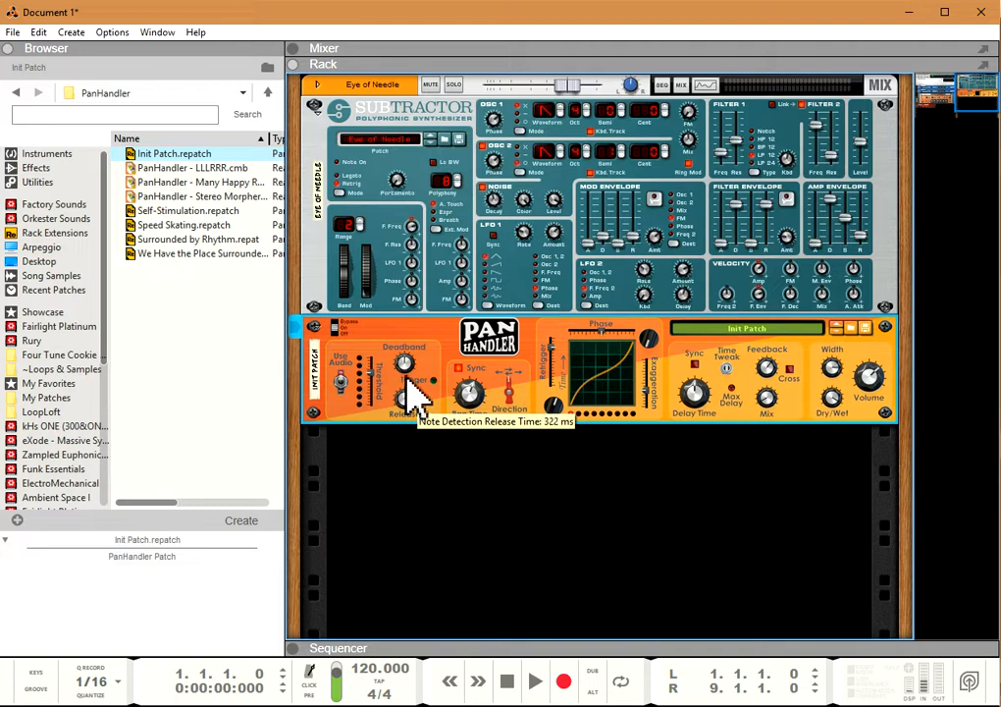
{"action": "scroll", "coordinate": [408, 377], "scroll_direction": "up", "scroll_amount": 3}
{"action": "left_click_drag", "start_coordinate": [408, 417], "coordinate": [421, 458]}
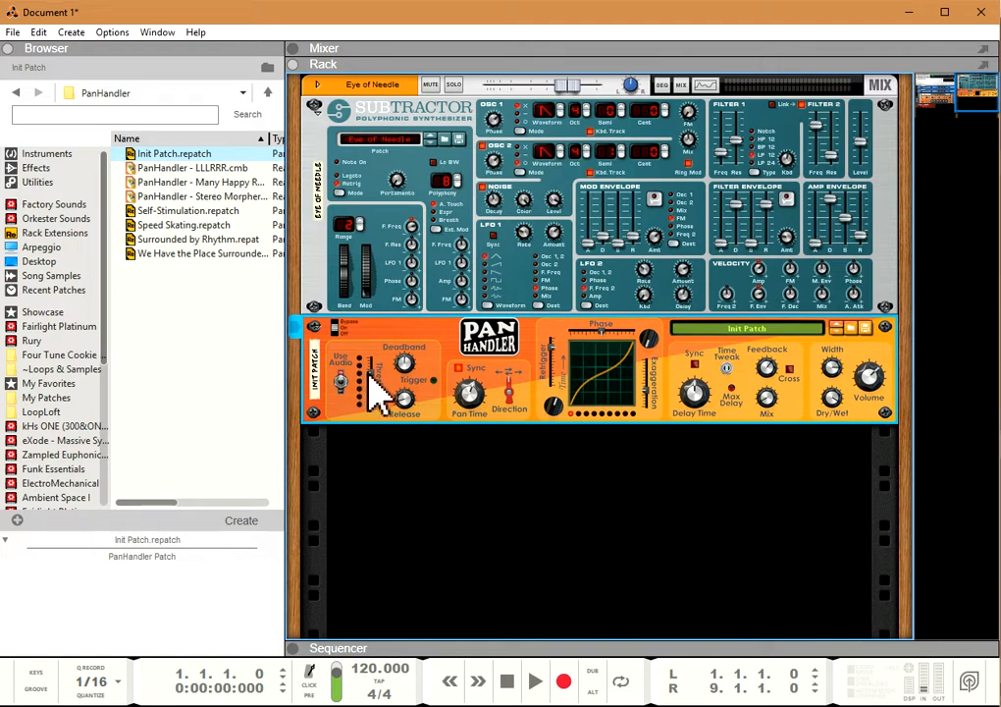
{"action": "mouse_move", "coordinate": [373, 380]}
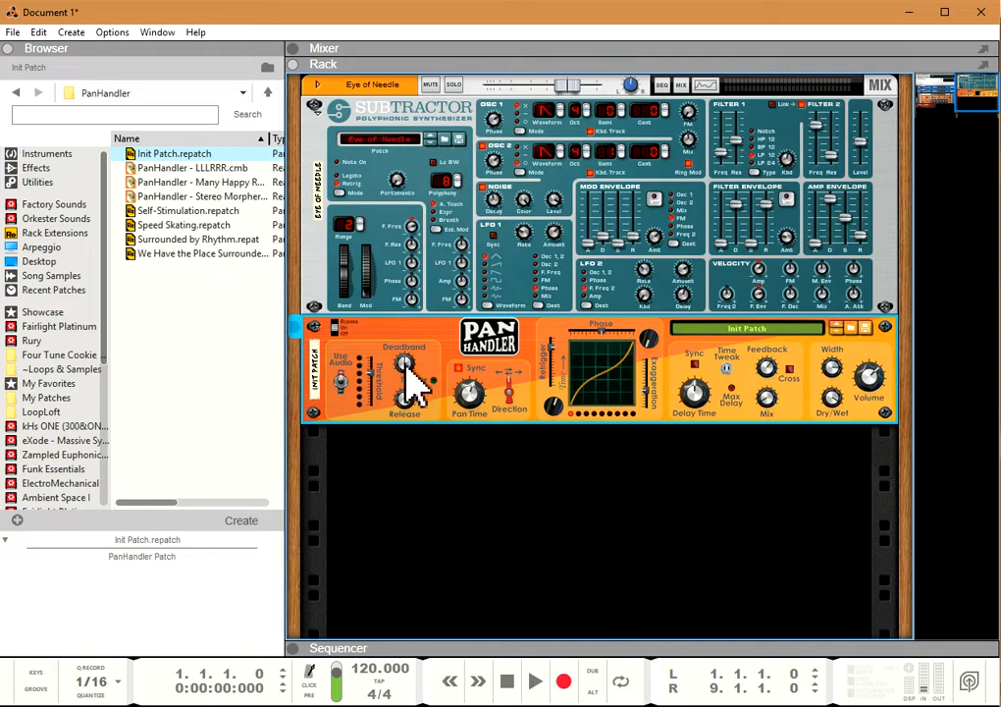
{"action": "left_click_drag", "start_coordinate": [406, 364], "coordinate": [402, 358]}
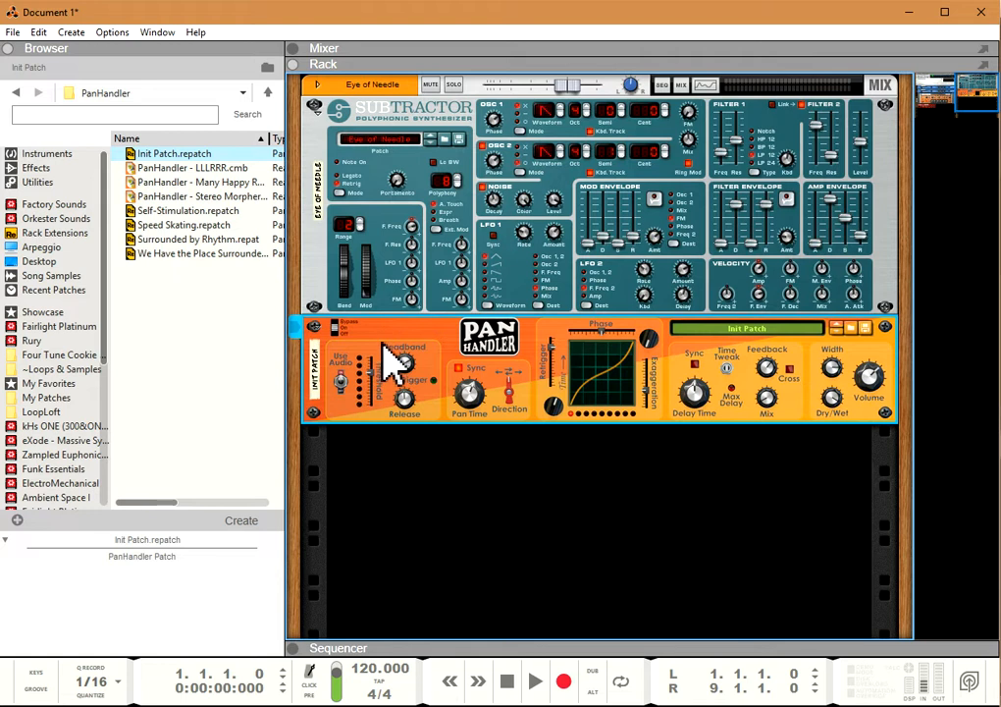
Step: Add a Matrix Pattern Sequencer below PanHandler and connect its Gate CV output to PanHandler's Gate In
{"action": "key", "text": "Tab"}
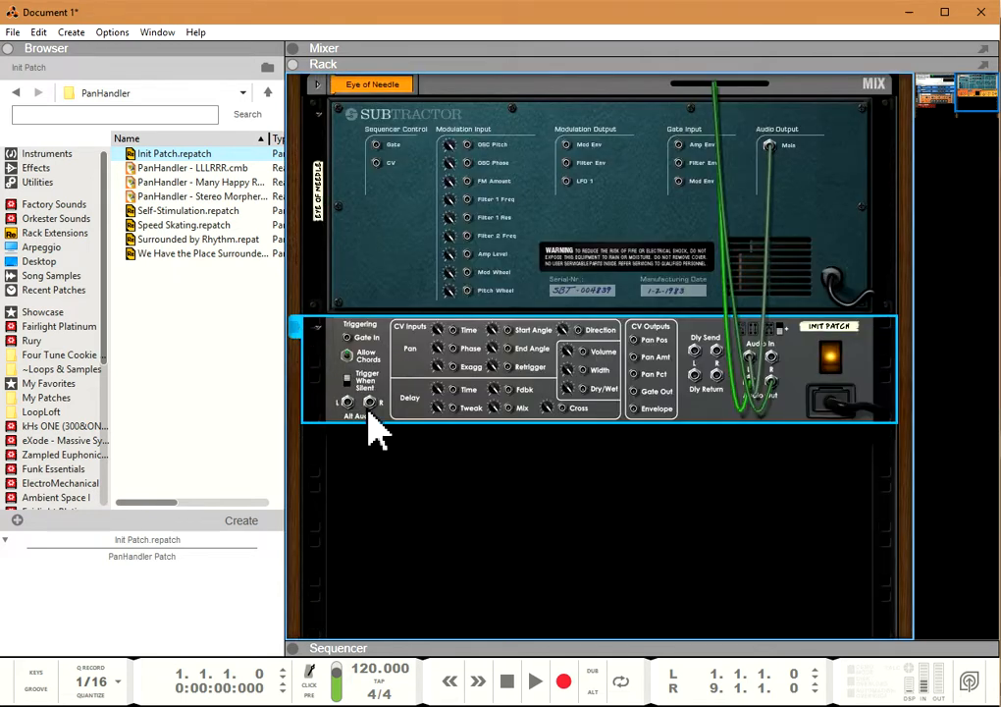
{"action": "key", "text": "Tab"}
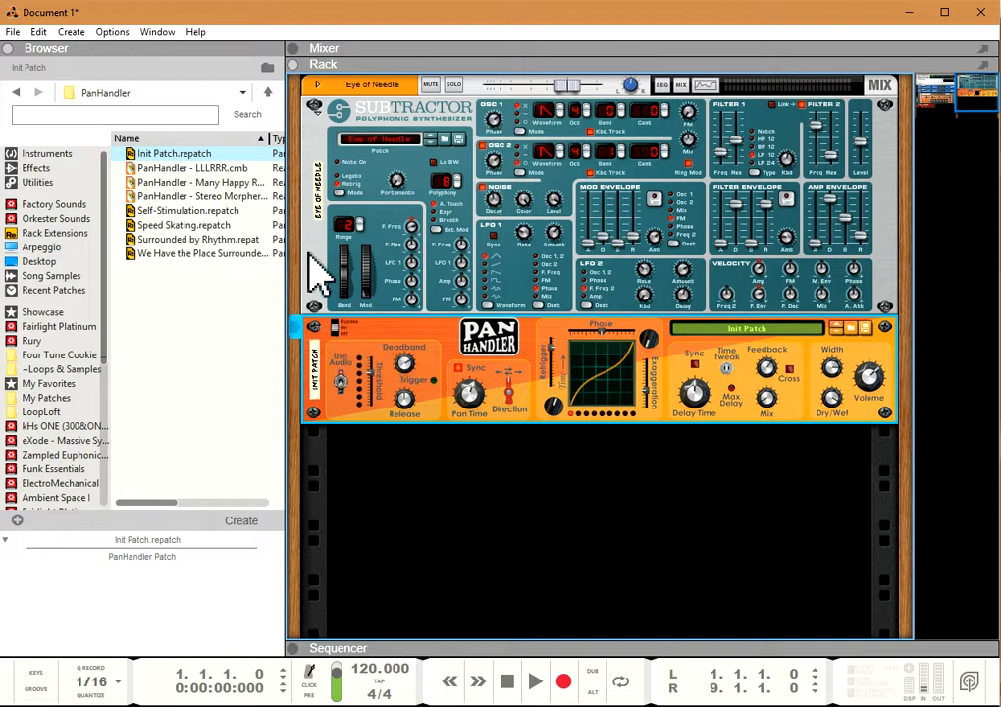
{"action": "left_click", "coordinate": [34, 180]}
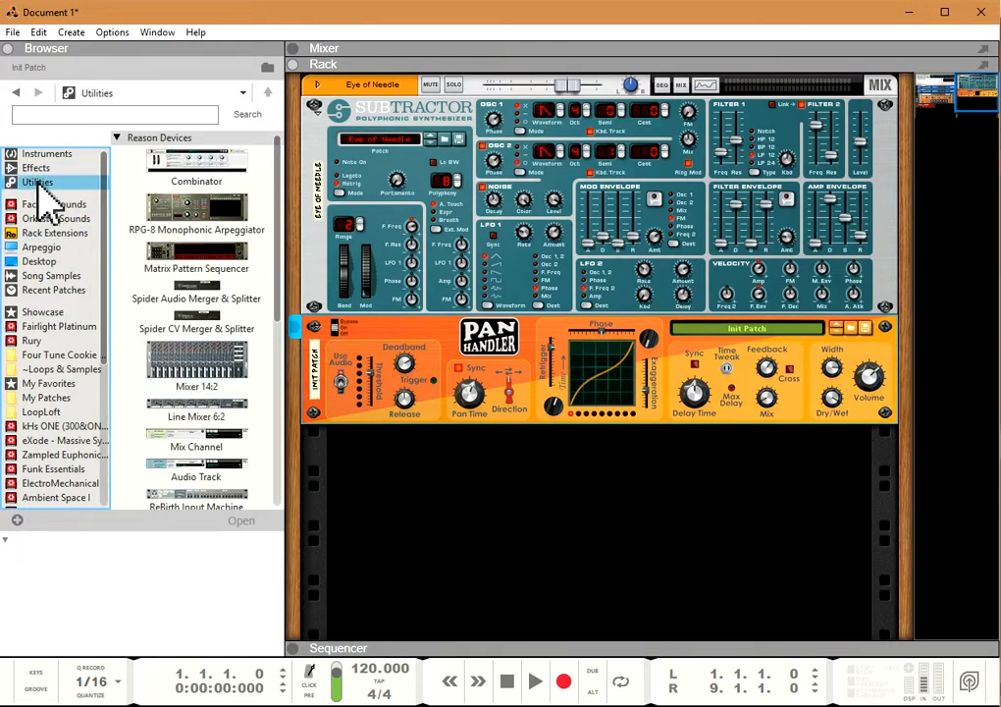
{"action": "left_click_drag", "start_coordinate": [196, 263], "coordinate": [517, 489]}
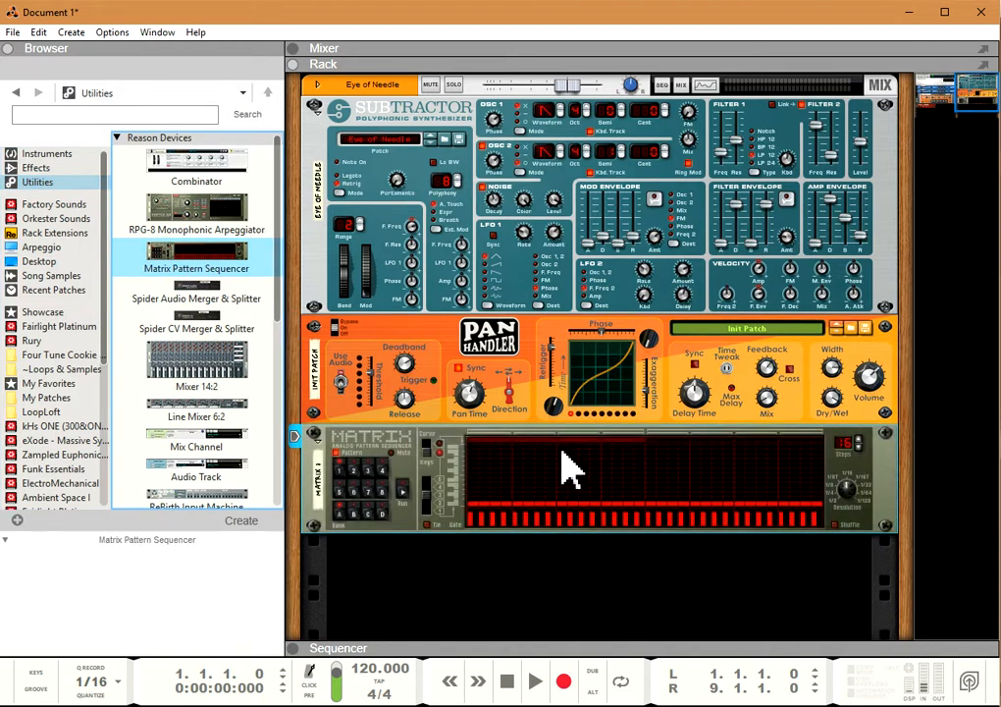
{"action": "key", "text": "Tab"}
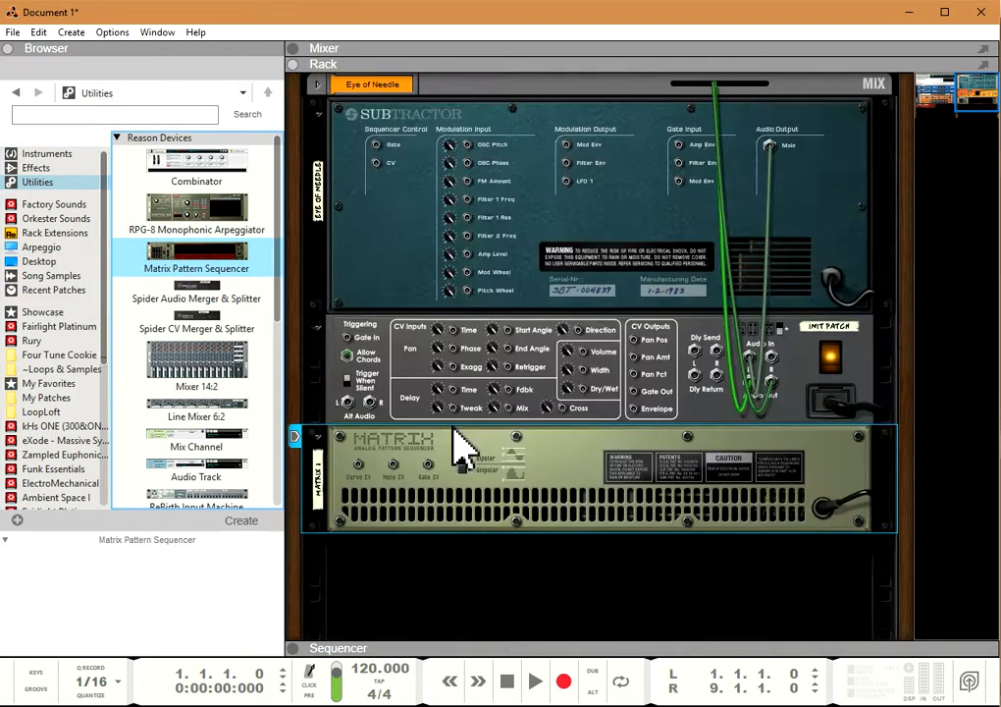
{"action": "left_click_drag", "start_coordinate": [428, 463], "coordinate": [347, 344]}
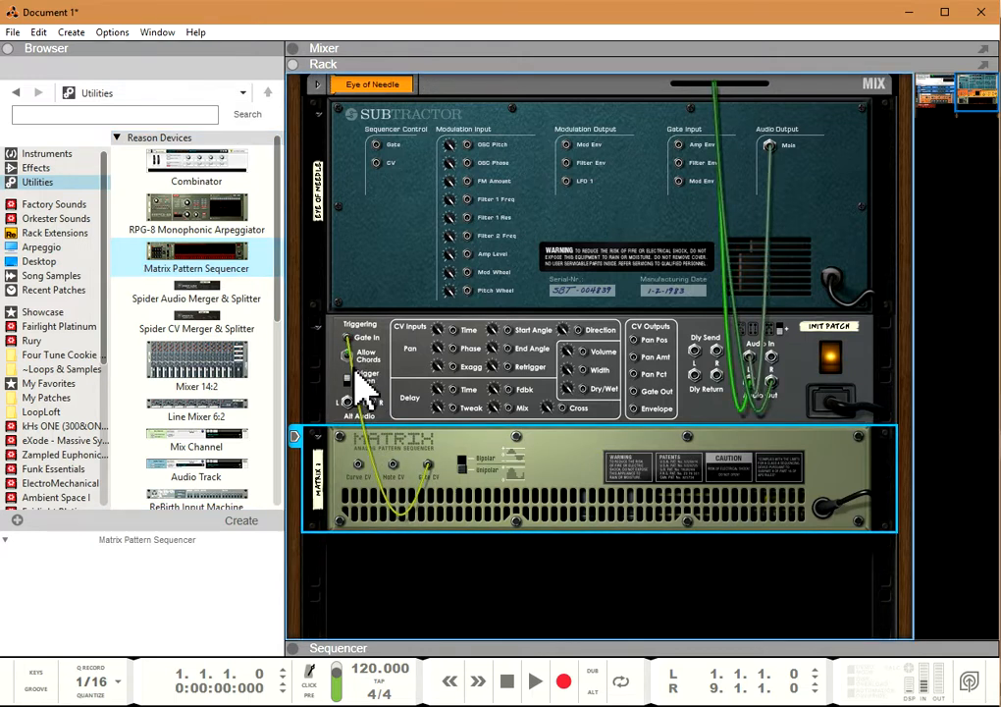
Step: Adjust the Matrix resolution and test its gate triggering of PanHandler while the Subtractor is the played instrument
{"action": "key", "text": "Tab"}
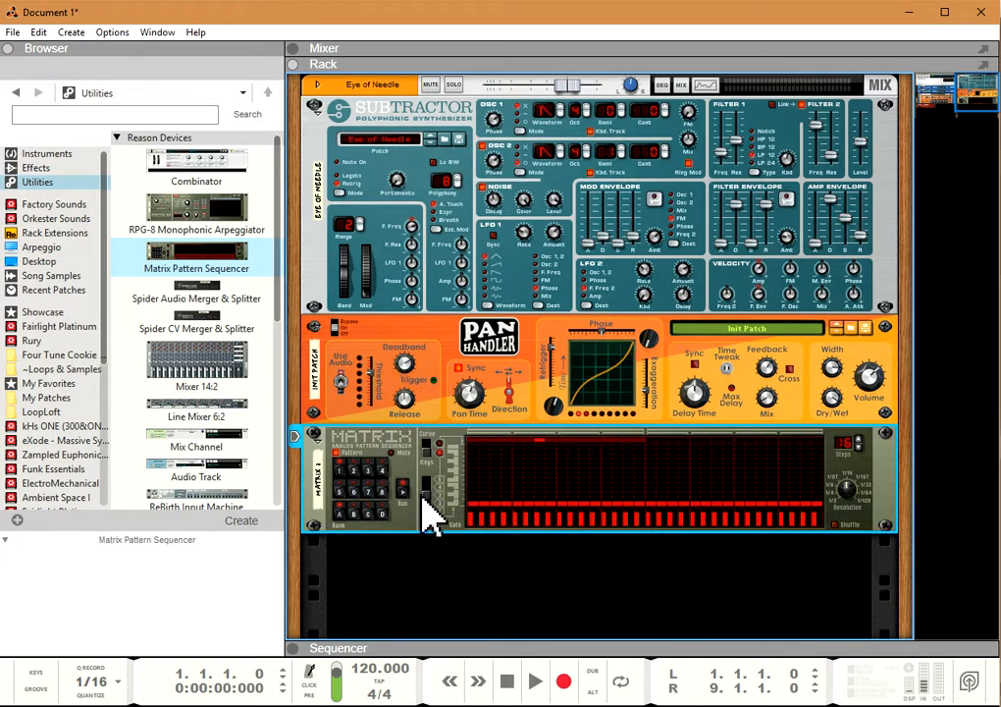
{"action": "left_click_drag", "start_coordinate": [846, 487], "coordinate": [847, 502]}
{"action": "left_click", "coordinate": [324, 135]}
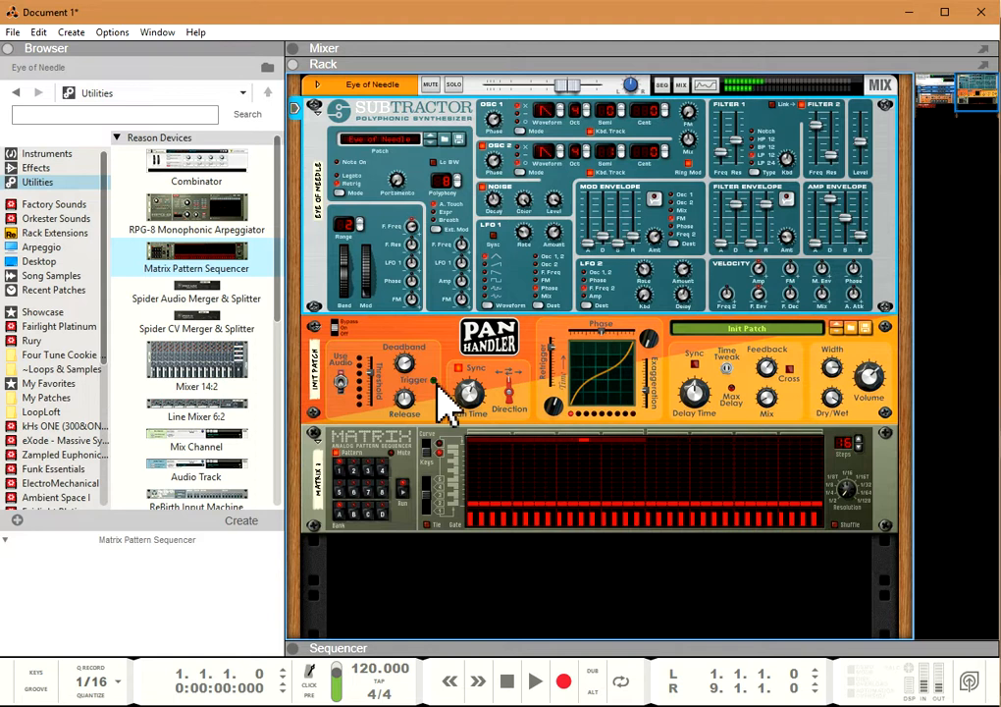
{"action": "left_click", "coordinate": [353, 453]}
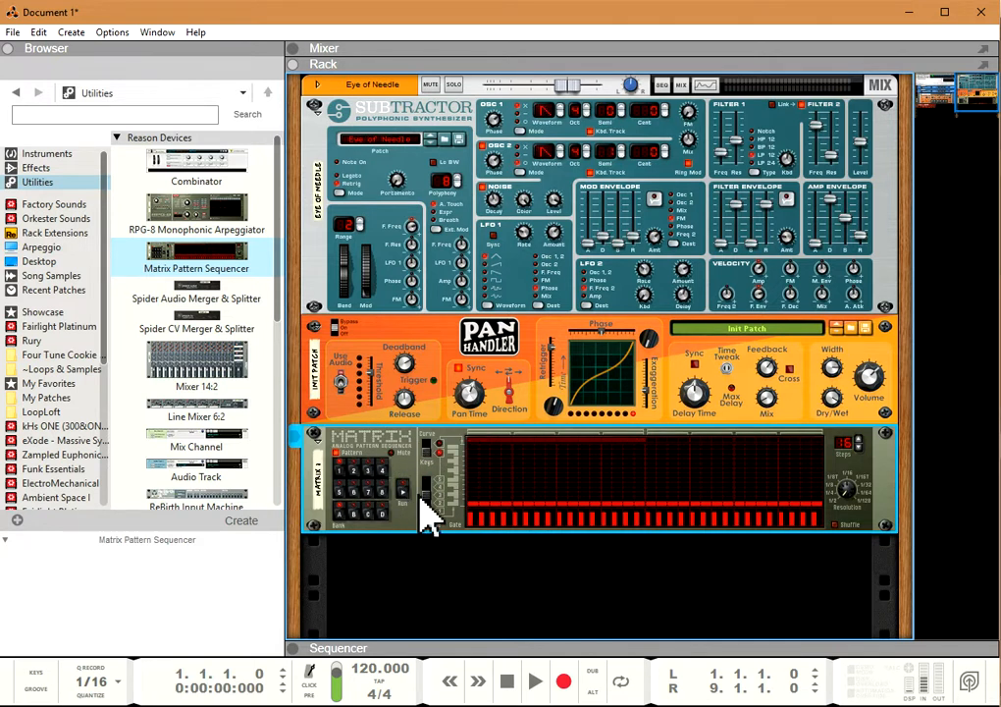
Step: Disconnect the Matrix Gate CV cable from PanHandler's Gate In
{"action": "key", "text": "Tab"}
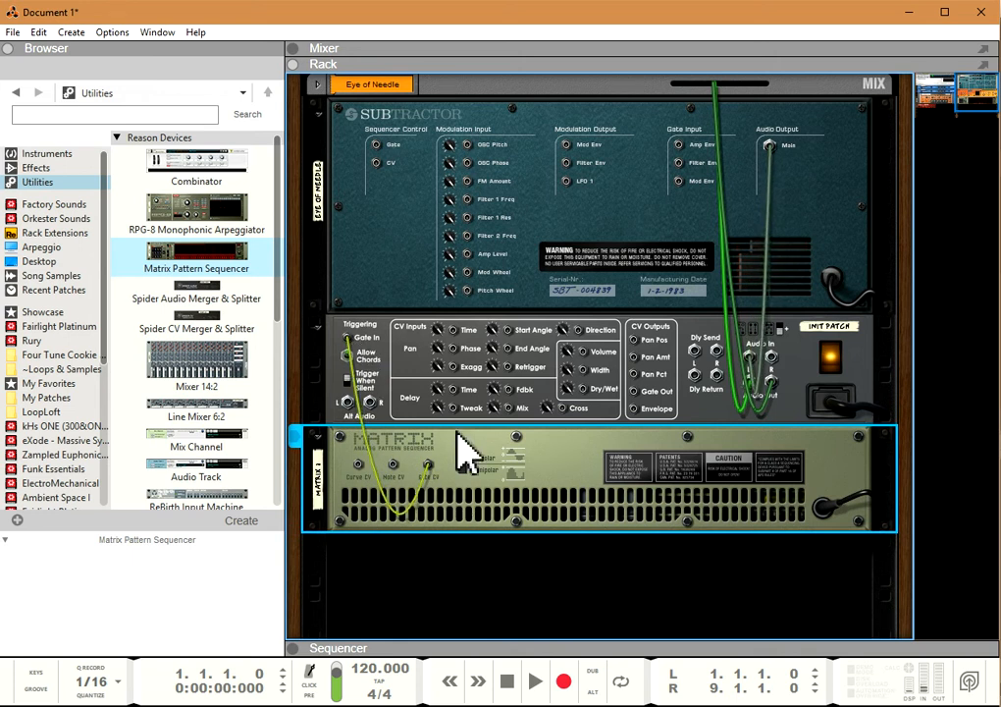
{"action": "left_click_drag", "start_coordinate": [349, 340], "coordinate": [397, 471]}
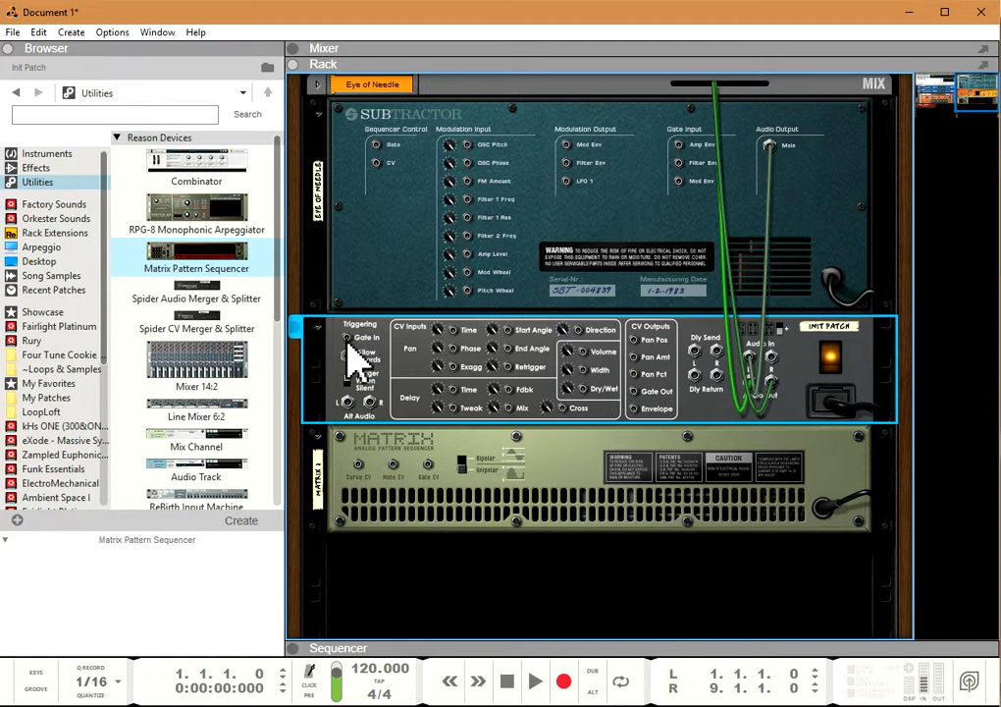
{"action": "key", "text": "Tab"}
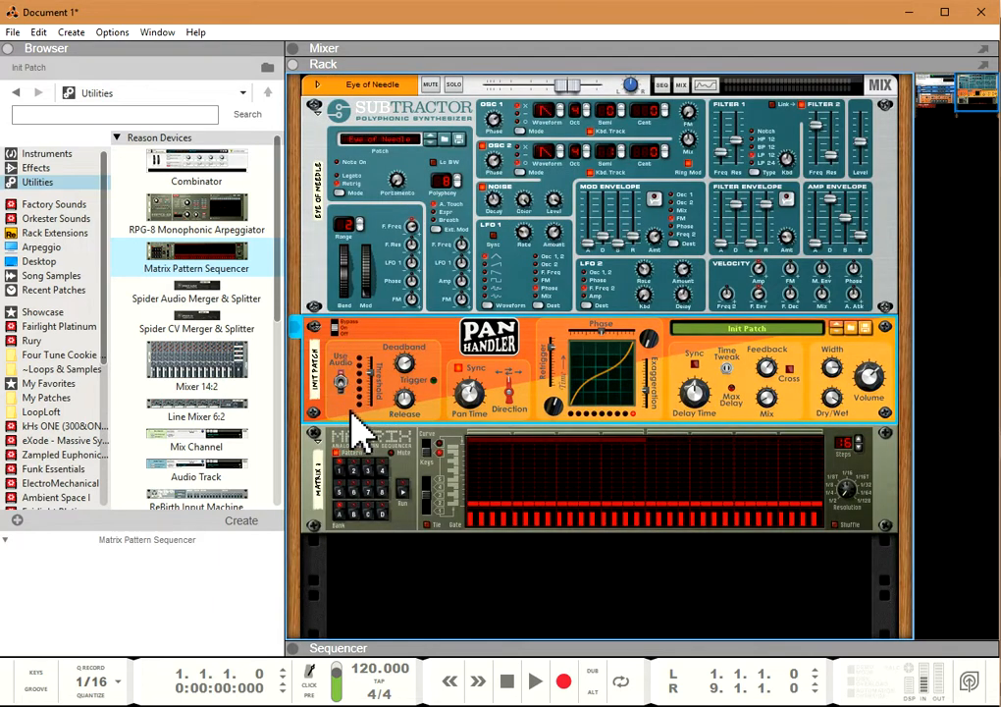
Step: Combine the Subtractor and PanHandler into a Combinator
{"action": "left_click", "coordinate": [320, 247]}
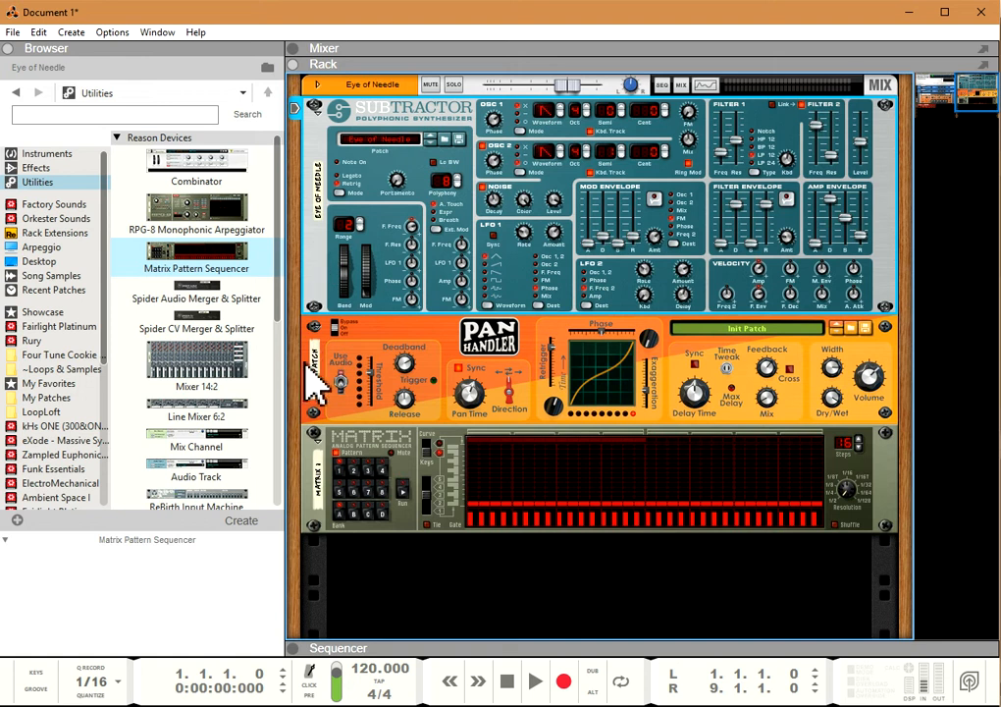
{"action": "right_click", "coordinate": [309, 239]}
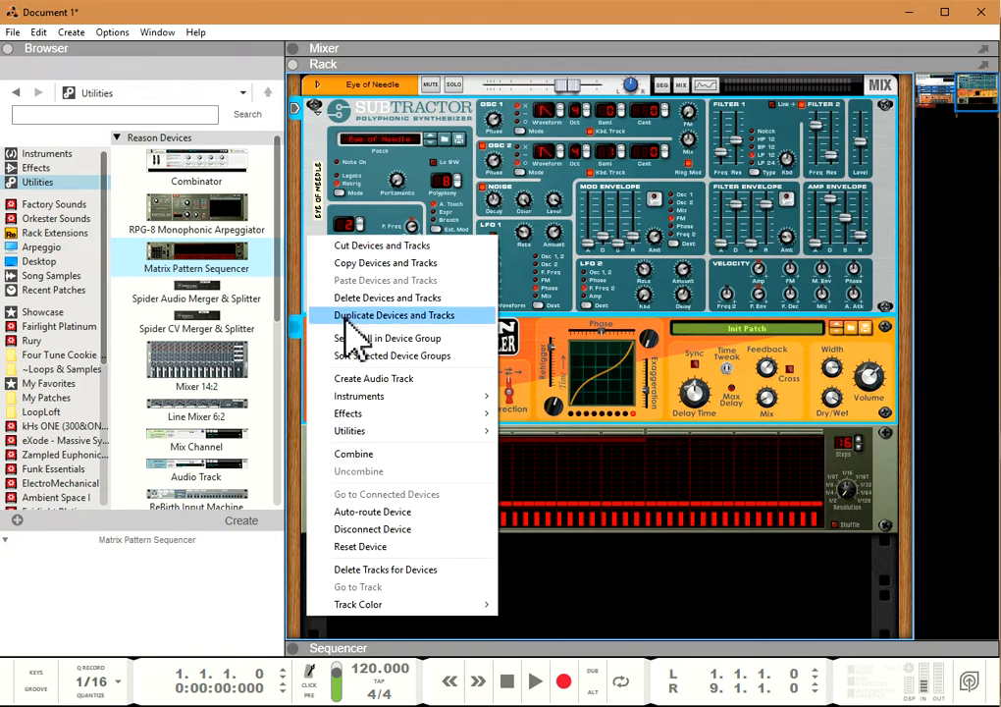
{"action": "left_click", "coordinate": [375, 453]}
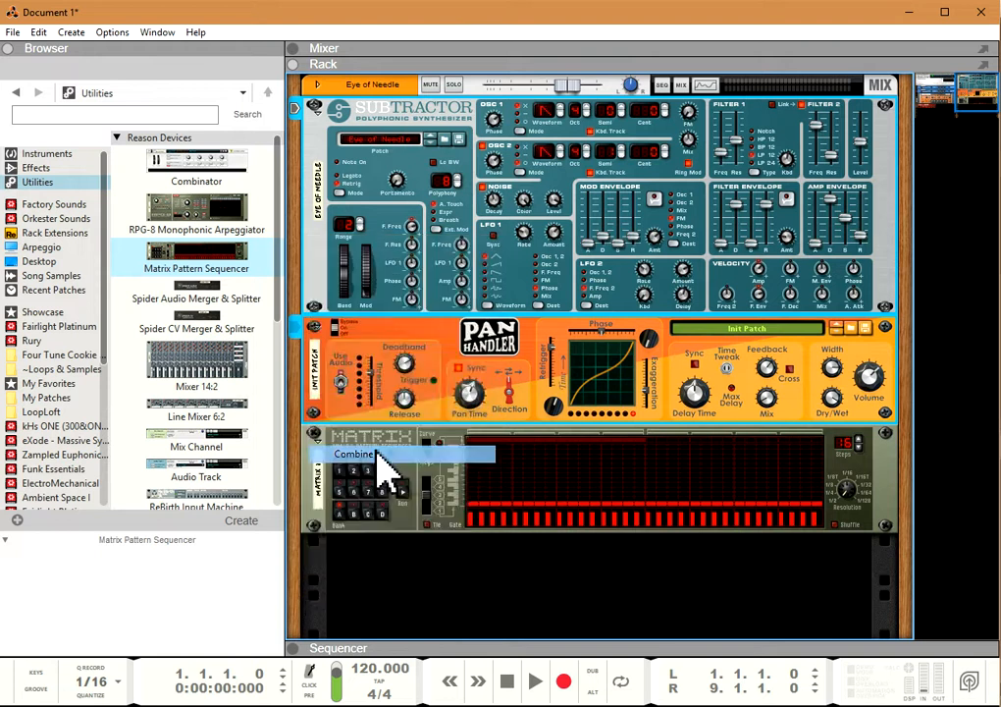
Step: Enable Receive Notes for the PanHandler device (Init Patch) in the Combinator's Programmer, and hide the Programmer
{"action": "left_click", "coordinate": [432, 174]}
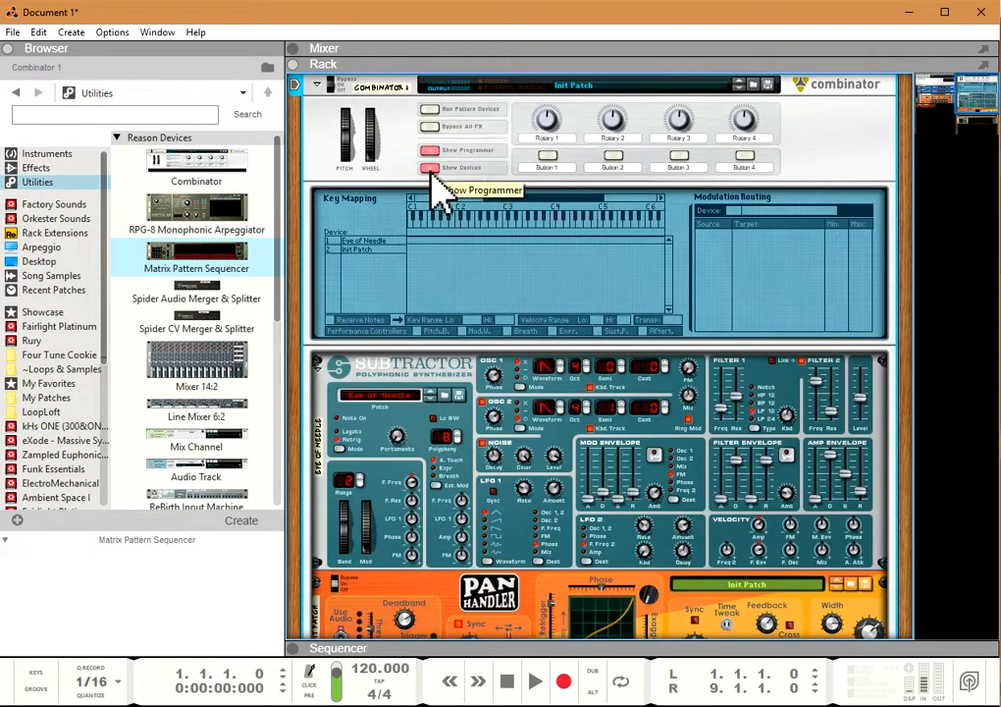
{"action": "left_click", "coordinate": [356, 253]}
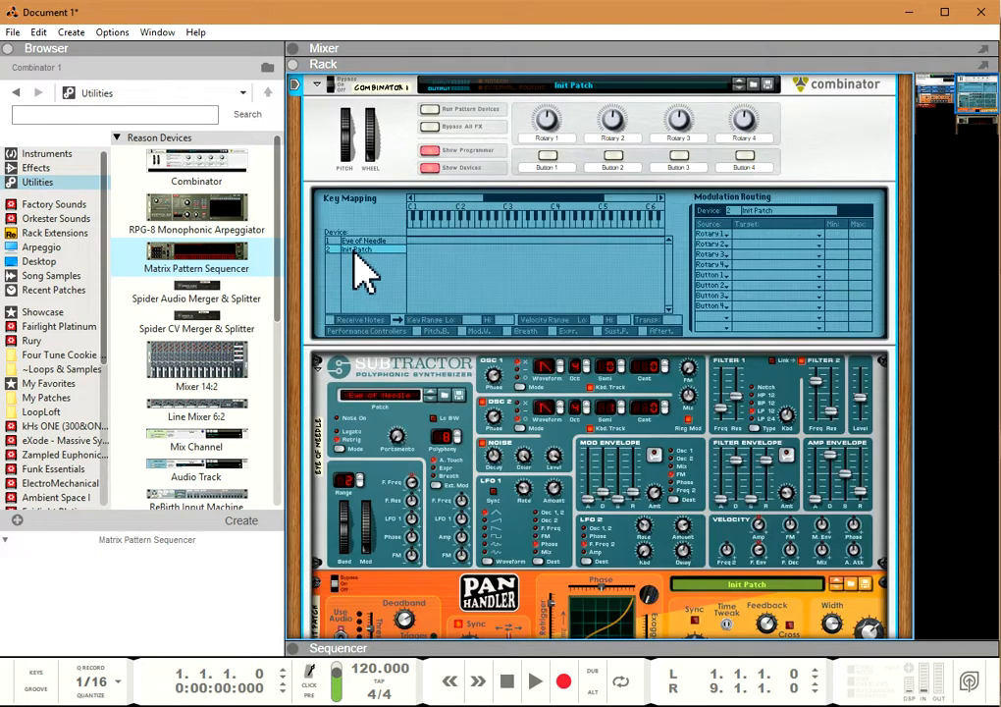
{"action": "left_click", "coordinate": [331, 320]}
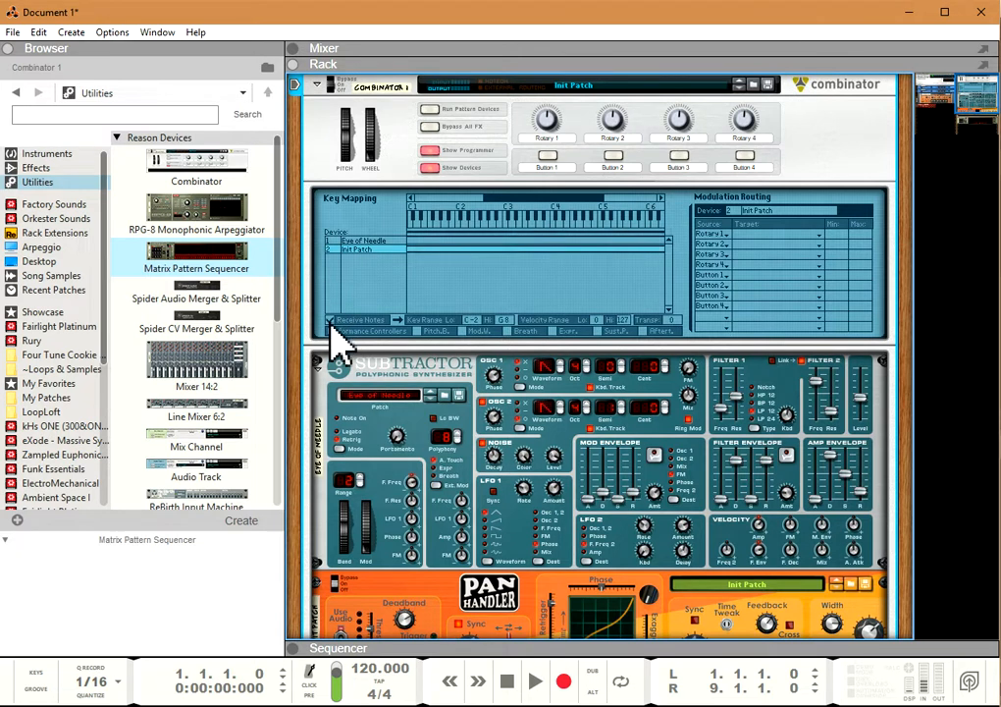
{"action": "left_click", "coordinate": [429, 151]}
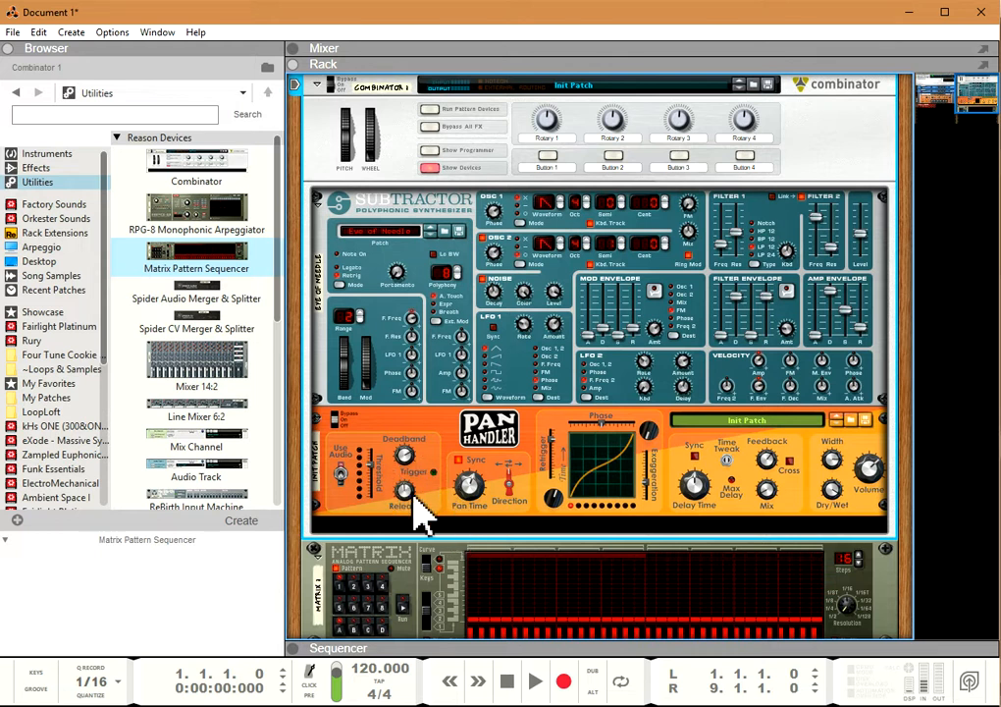
Step: Adjust PanHandler's Pan Time with tempo Sync on and off, leaving it synced to tempo
{"action": "left_click", "coordinate": [475, 503]}
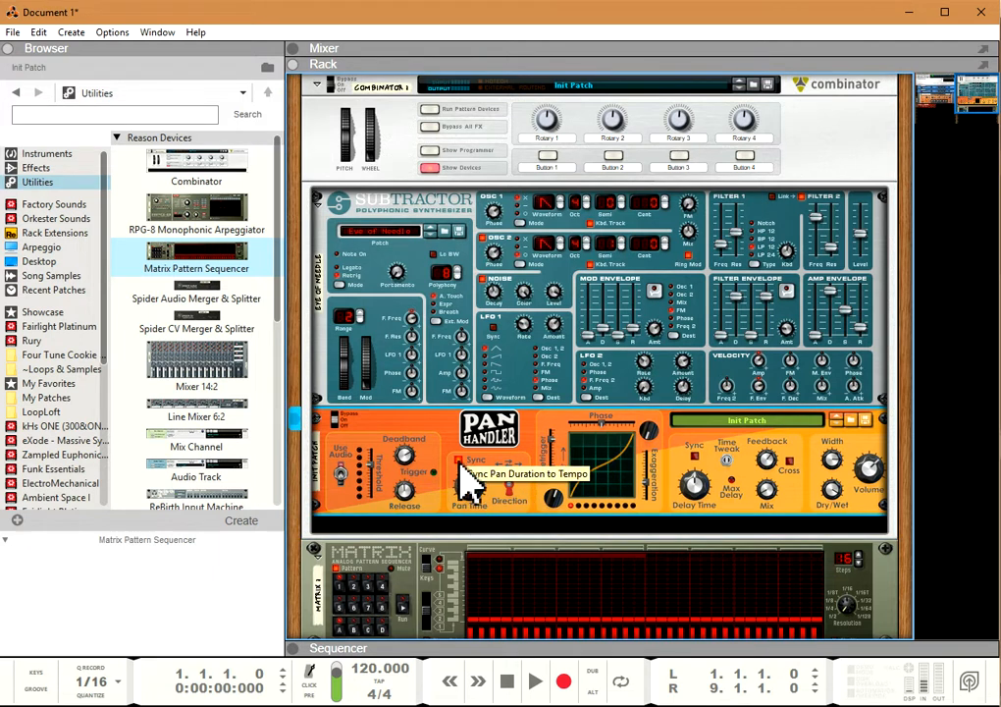
{"action": "scroll", "coordinate": [475, 505], "scroll_direction": "up", "scroll_amount": 1}
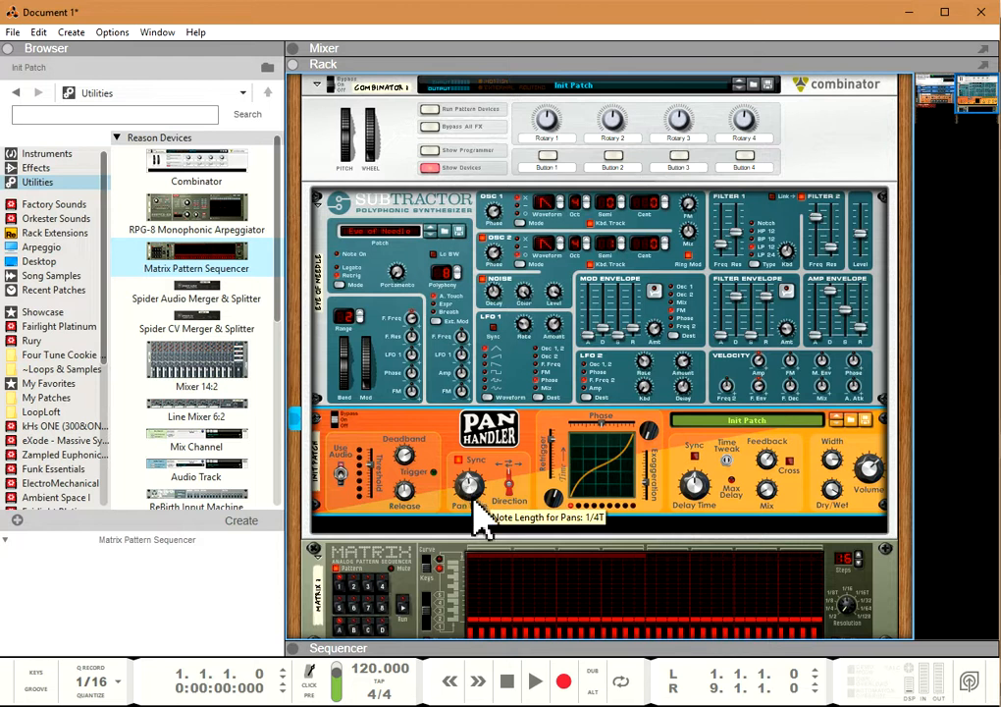
{"action": "scroll", "coordinate": [475, 504], "scroll_direction": "up", "scroll_amount": 2}
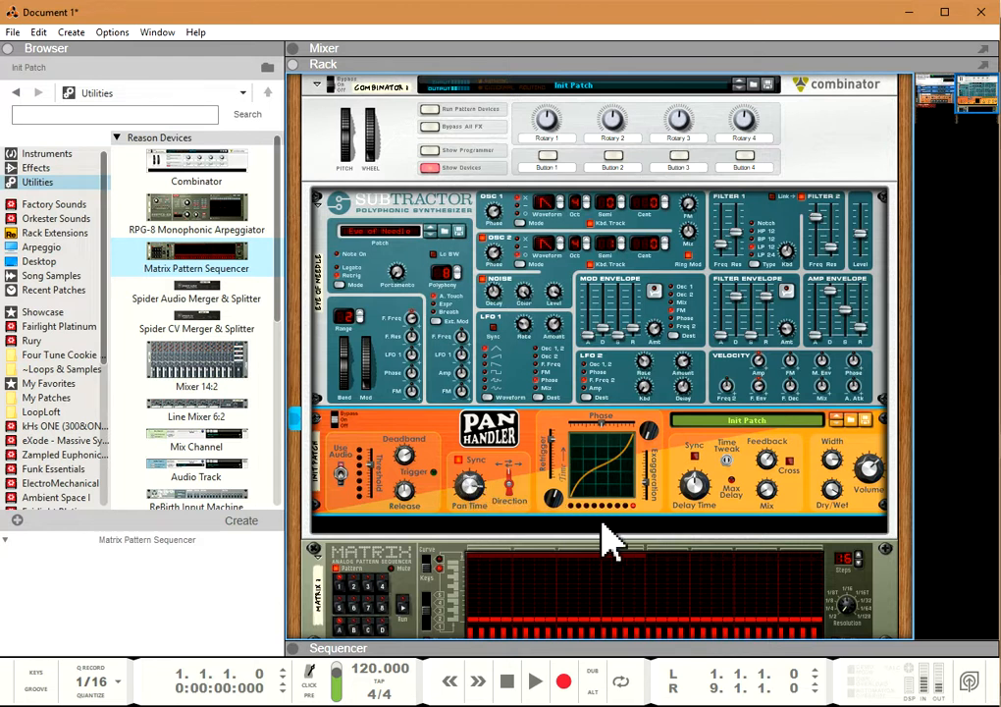
{"action": "left_click", "coordinate": [459, 461]}
{"action": "left_click_drag", "start_coordinate": [478, 510], "coordinate": [474, 474]}
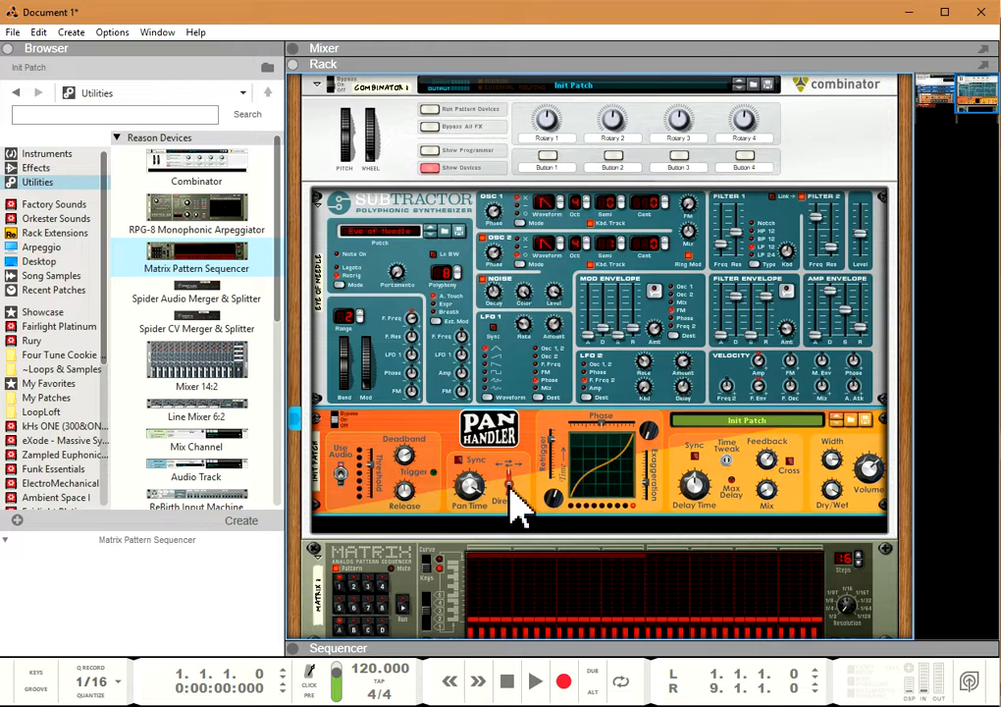
{"action": "left_click_drag", "start_coordinate": [470, 487], "coordinate": [485, 540]}
{"action": "left_click", "coordinate": [460, 461]}
{"action": "left_click_drag", "start_coordinate": [471, 485], "coordinate": [477, 516]}
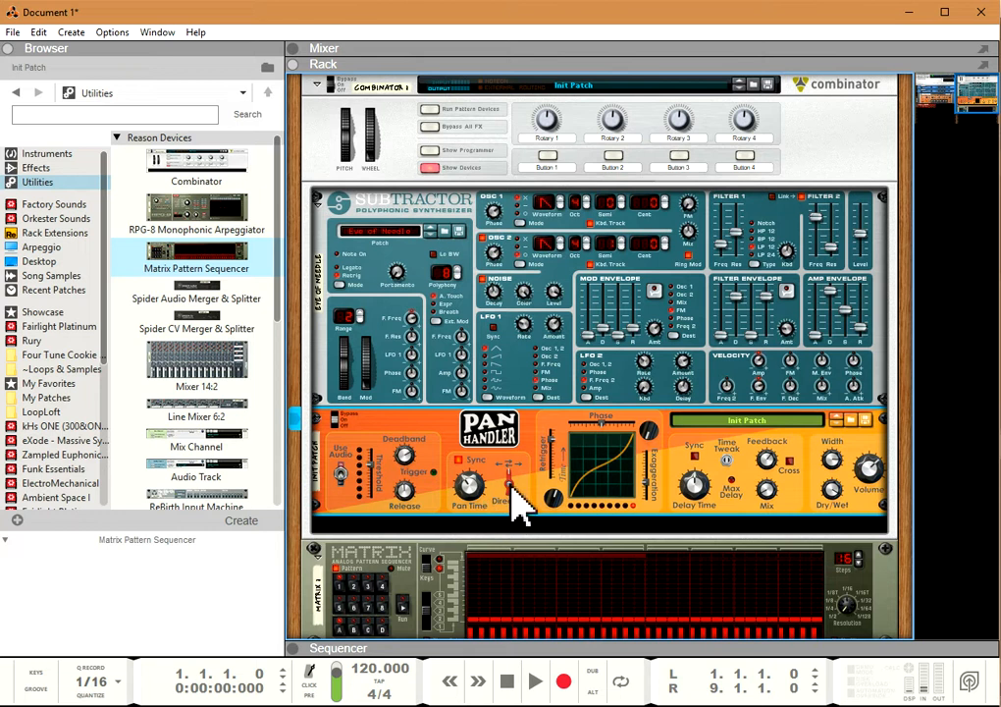
Step: Cycle PanHandler's Direction switch through its pan directions and return it to the original setting
{"action": "left_click", "coordinate": [509, 466]}
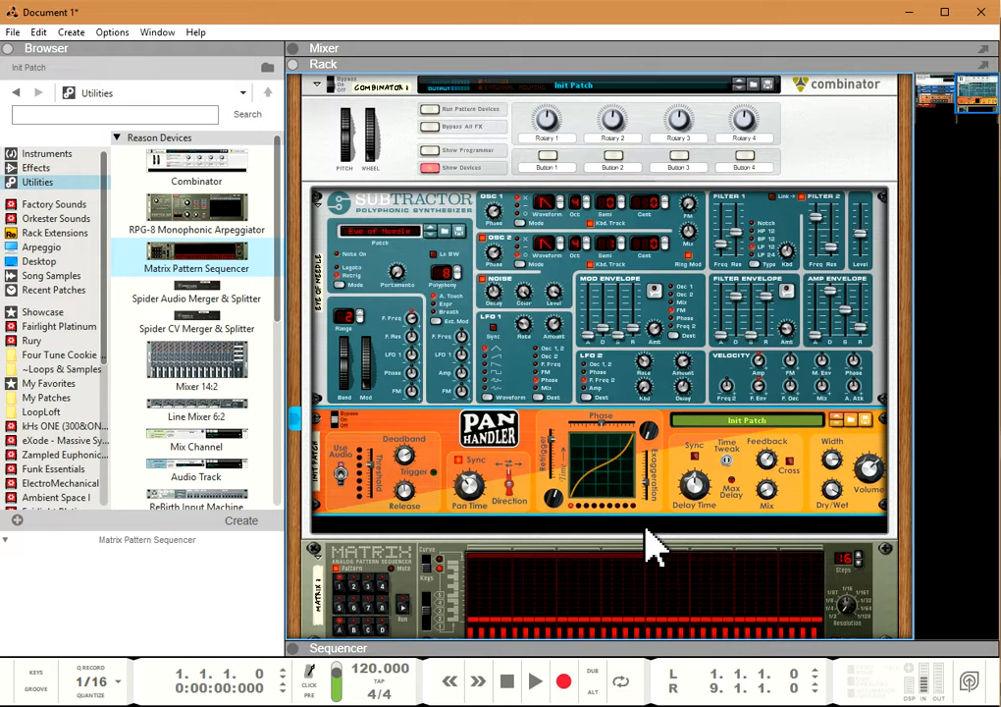
{"action": "left_click", "coordinate": [512, 485]}
{"action": "left_click", "coordinate": [510, 485]}
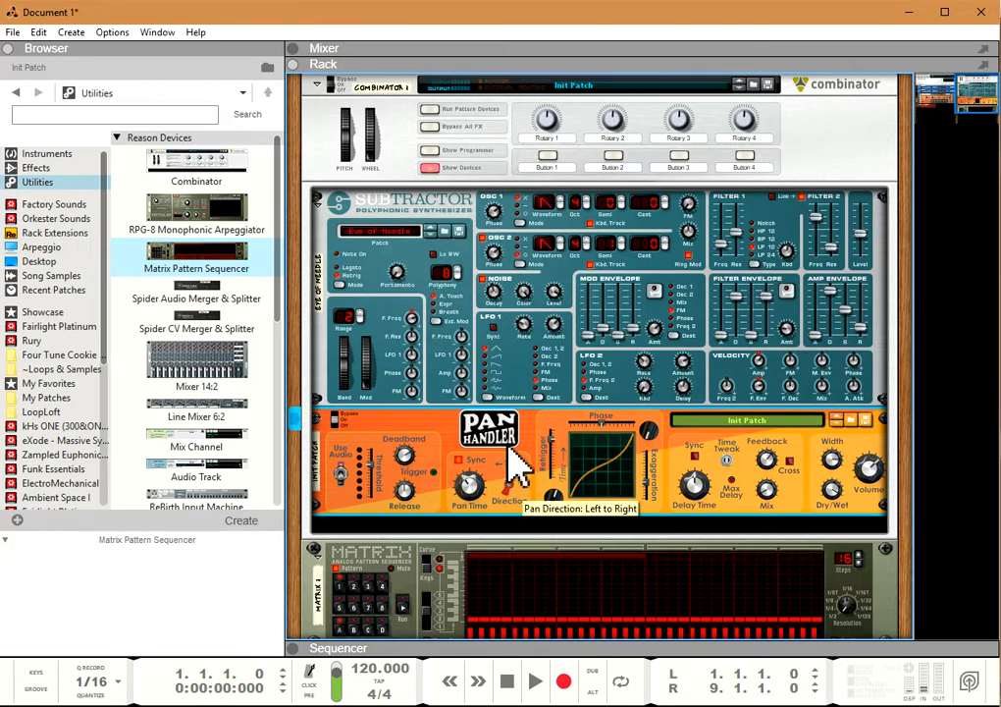
{"action": "left_click", "coordinate": [512, 497]}
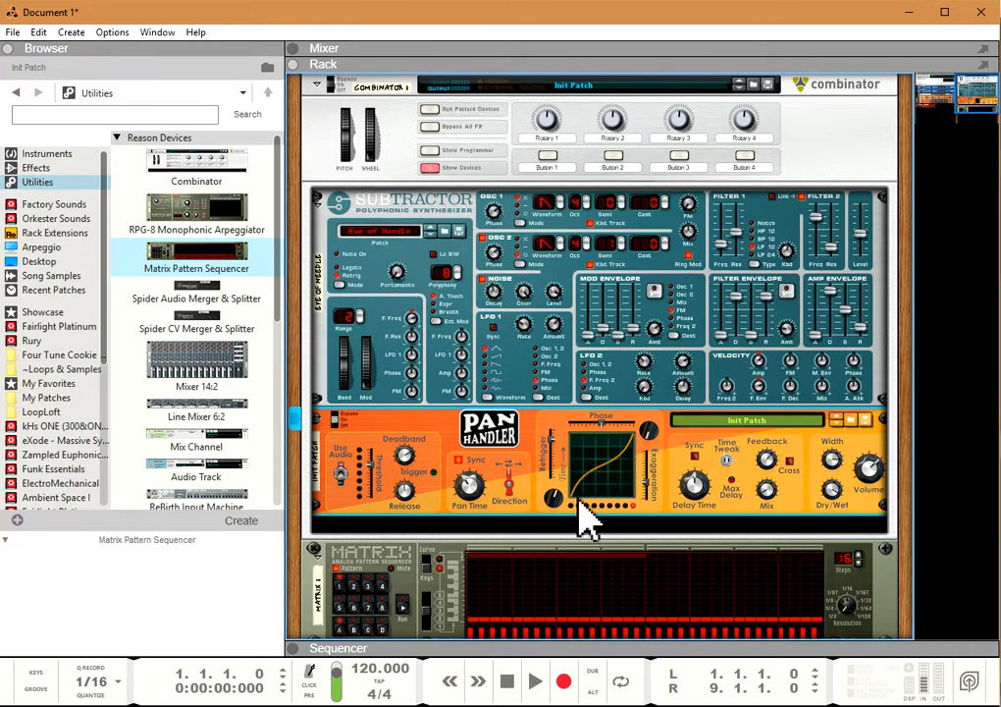
Step: Bend PanHandler's pan curve with its start and end angles and Exaggeration, and straighten it into a linear pan
{"action": "left_click", "coordinate": [652, 425], "text": "ctrl"}
{"action": "left_click_drag", "start_coordinate": [555, 500], "coordinate": [573, 557]}
{"action": "left_click", "coordinate": [552, 507], "text": "ctrl"}
{"action": "left_click_drag", "start_coordinate": [552, 507], "coordinate": [541, 442]}
{"action": "left_click_drag", "start_coordinate": [646, 432], "coordinate": [645, 415]}
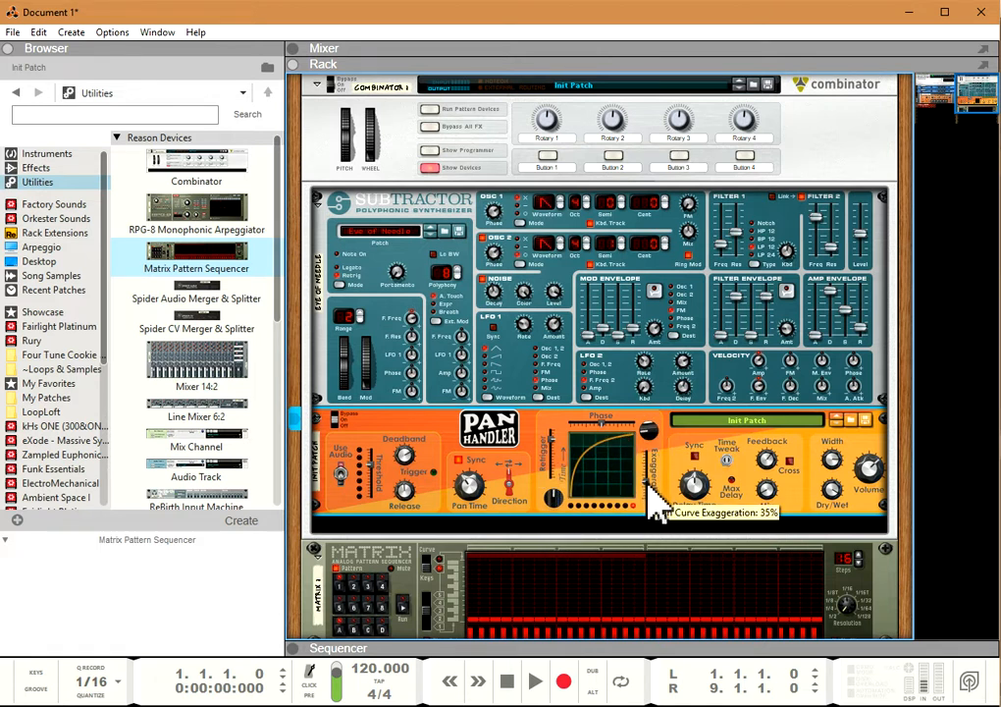
{"action": "left_click_drag", "start_coordinate": [646, 491], "coordinate": [651, 516]}
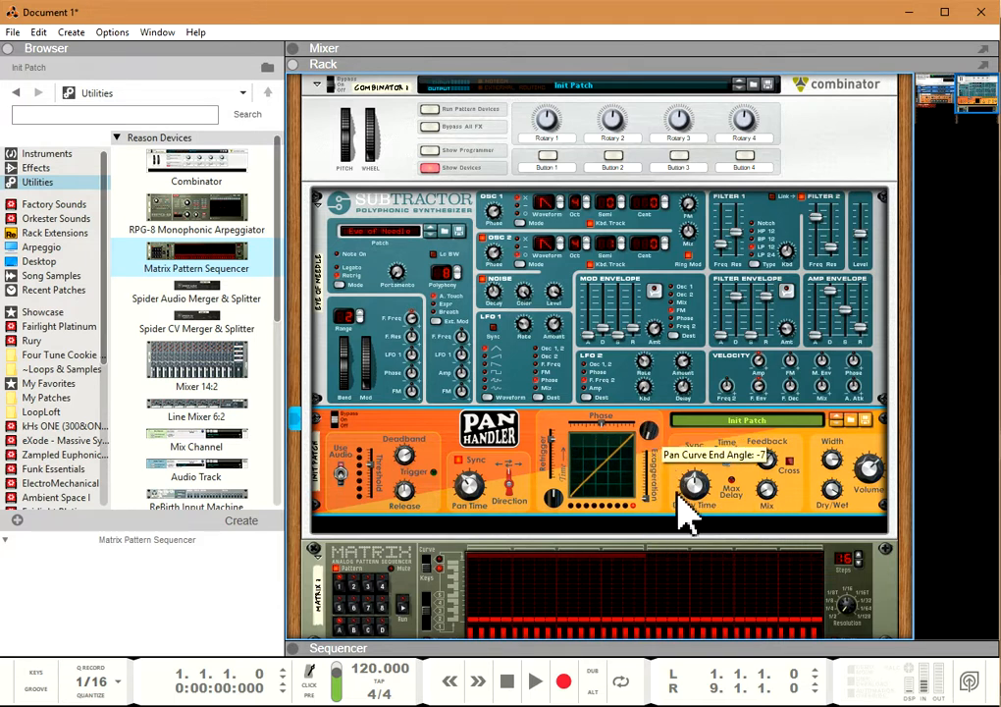
{"action": "mouse_move", "coordinate": [656, 437]}
{"action": "left_mouse_down"}
{"action": "mouse_move", "coordinate": [650, 389]}
{"action": "mouse_move", "coordinate": [668, 473]}
{"action": "mouse_move", "coordinate": [662, 456]}
{"action": "left_mouse_up"}
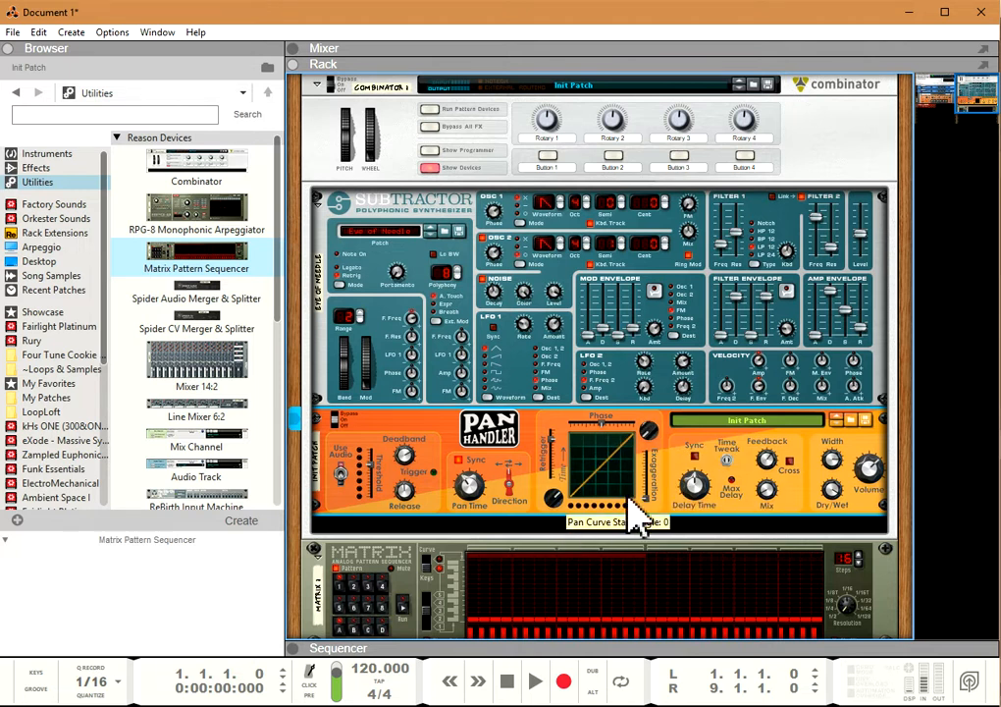
Step: Increase the pan curve's Exaggeration and turn its start and end angles until the curve bends back on itself
{"action": "left_click_drag", "start_coordinate": [649, 458], "coordinate": [653, 444]}
{"action": "left_click_drag", "start_coordinate": [554, 491], "coordinate": [553, 485]}
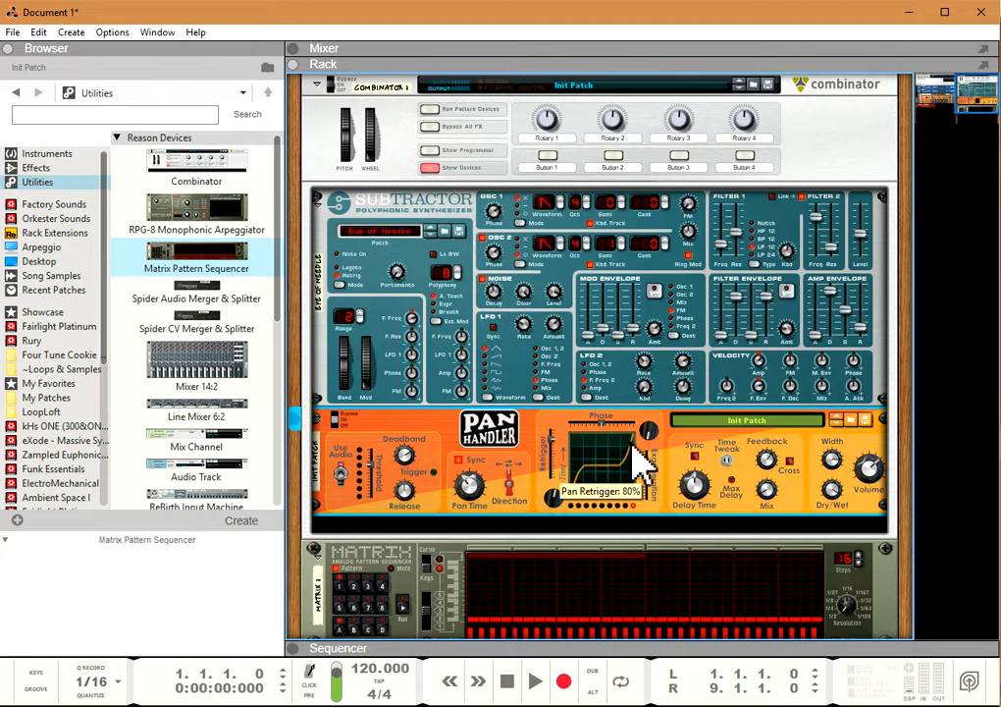
{"action": "left_click_drag", "start_coordinate": [652, 438], "coordinate": [641, 402]}
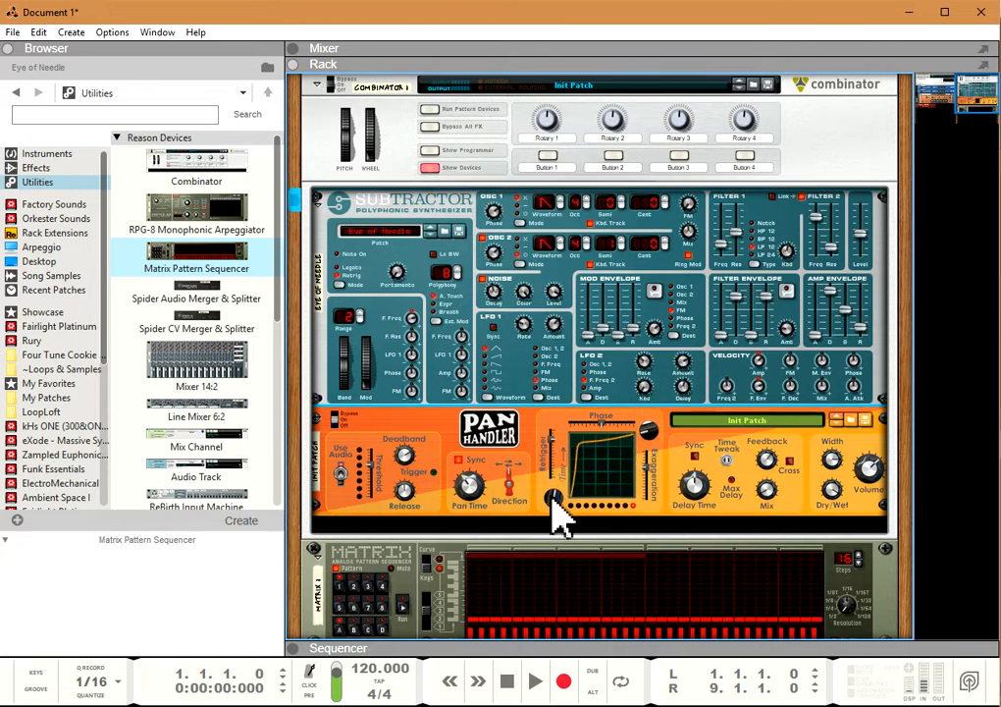
{"action": "left_click_drag", "start_coordinate": [558, 509], "coordinate": [588, 599]}
{"action": "left_click_drag", "start_coordinate": [649, 470], "coordinate": [643, 434]}
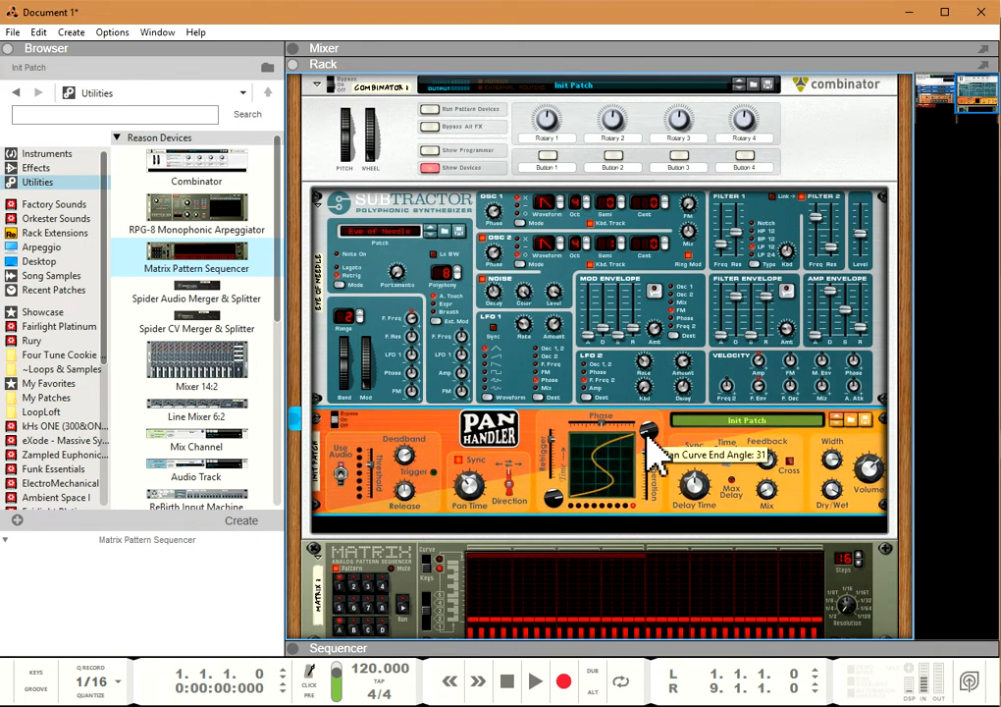
{"action": "mouse_move", "coordinate": [555, 501]}
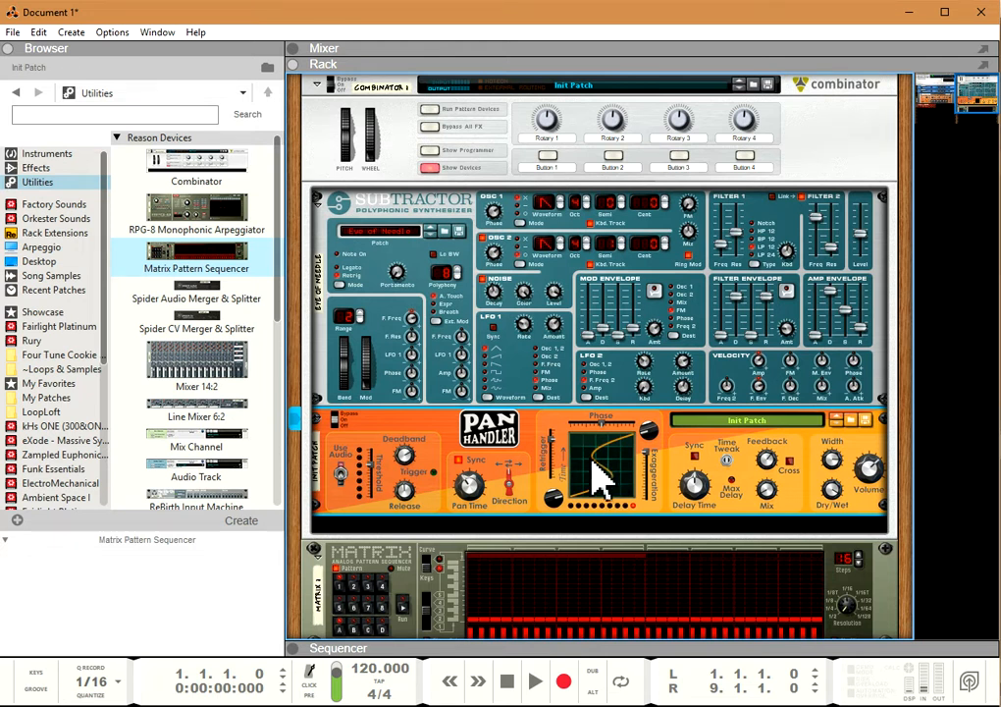
Step: Lower the pan curve's Exaggeration and turn its start and end angles to form a smooth S-shaped curve
{"action": "left_click_drag", "start_coordinate": [597, 455], "coordinate": [625, 489]}
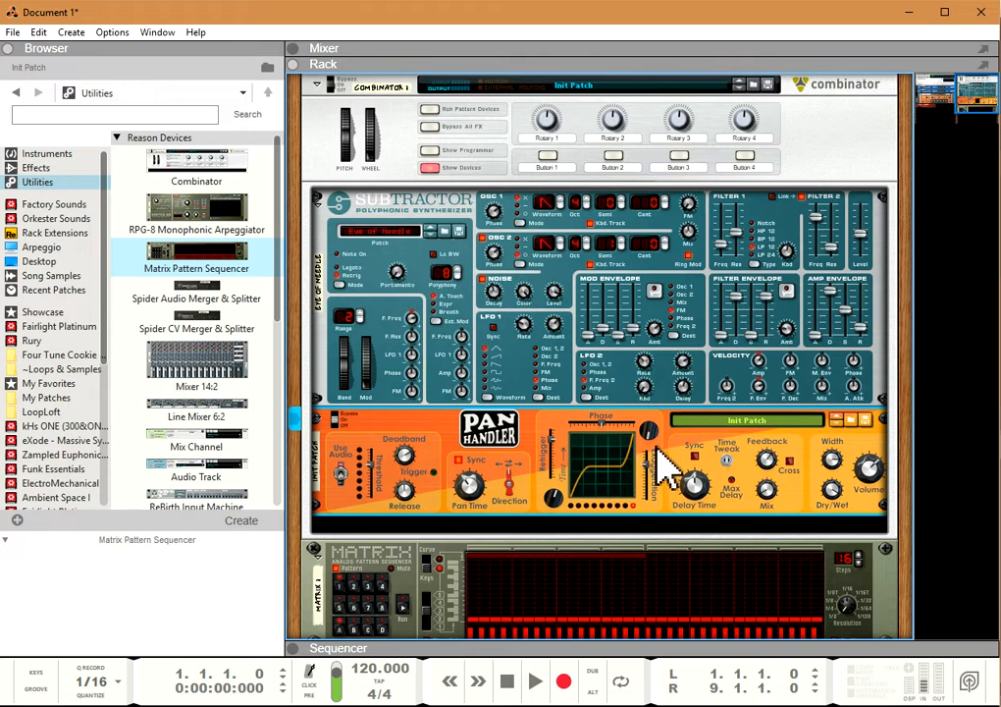
{"action": "left_click_drag", "start_coordinate": [651, 493], "coordinate": [650, 500]}
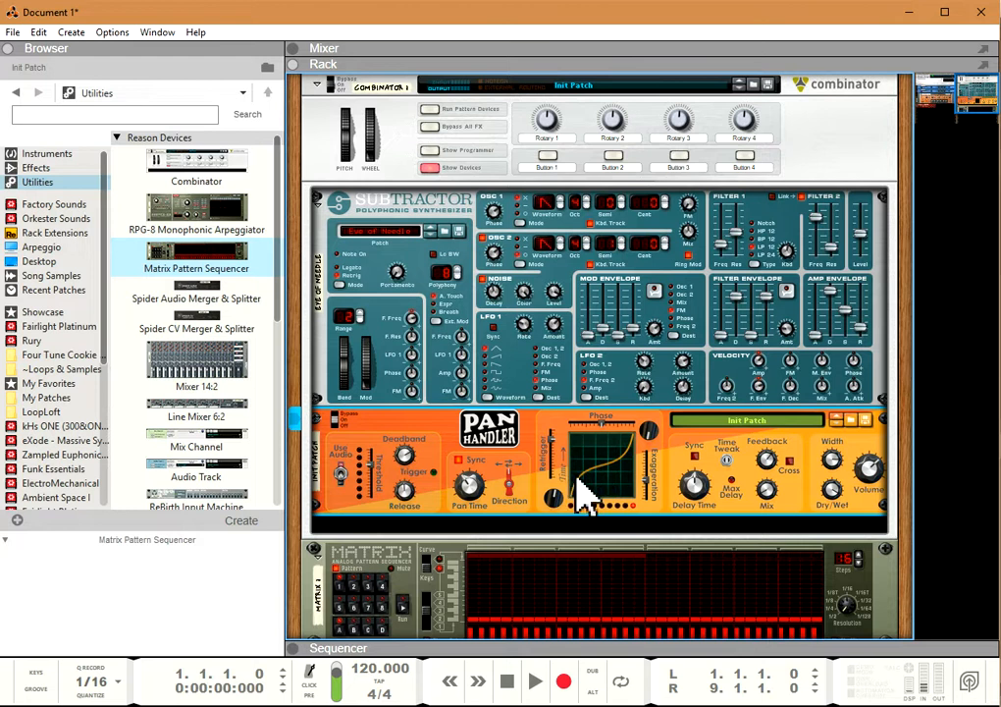
{"action": "left_click_drag", "start_coordinate": [587, 499], "coordinate": [629, 488]}
{"action": "mouse_move", "coordinate": [469, 480]}
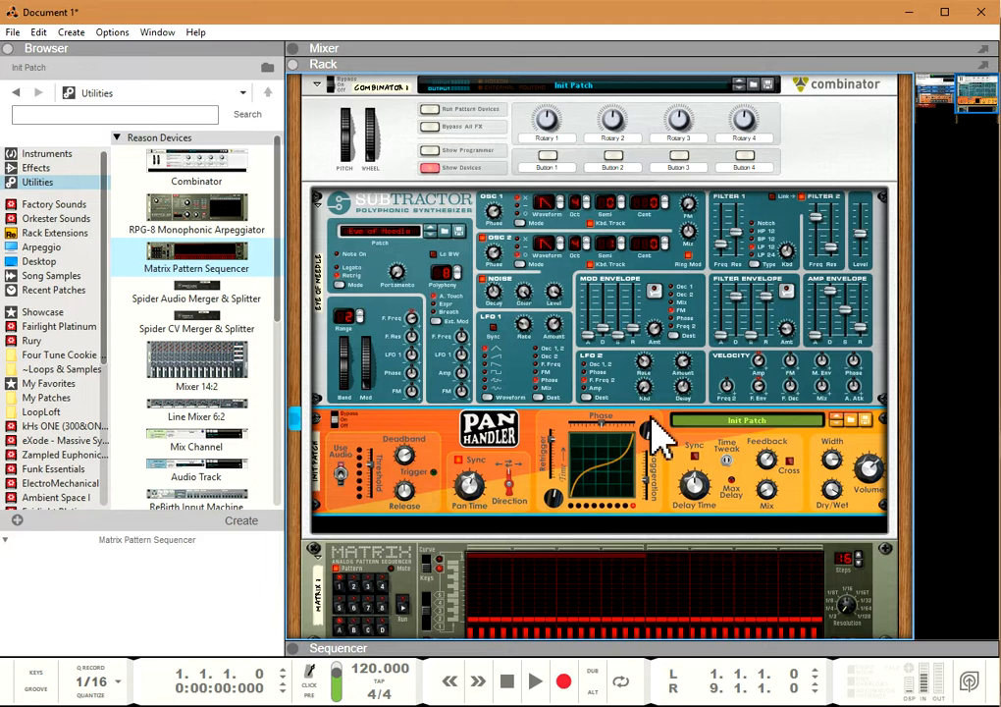
{"action": "left_click_drag", "start_coordinate": [648, 430], "coordinate": [638, 393]}
{"action": "left_click_drag", "start_coordinate": [556, 493], "coordinate": [632, 518]}
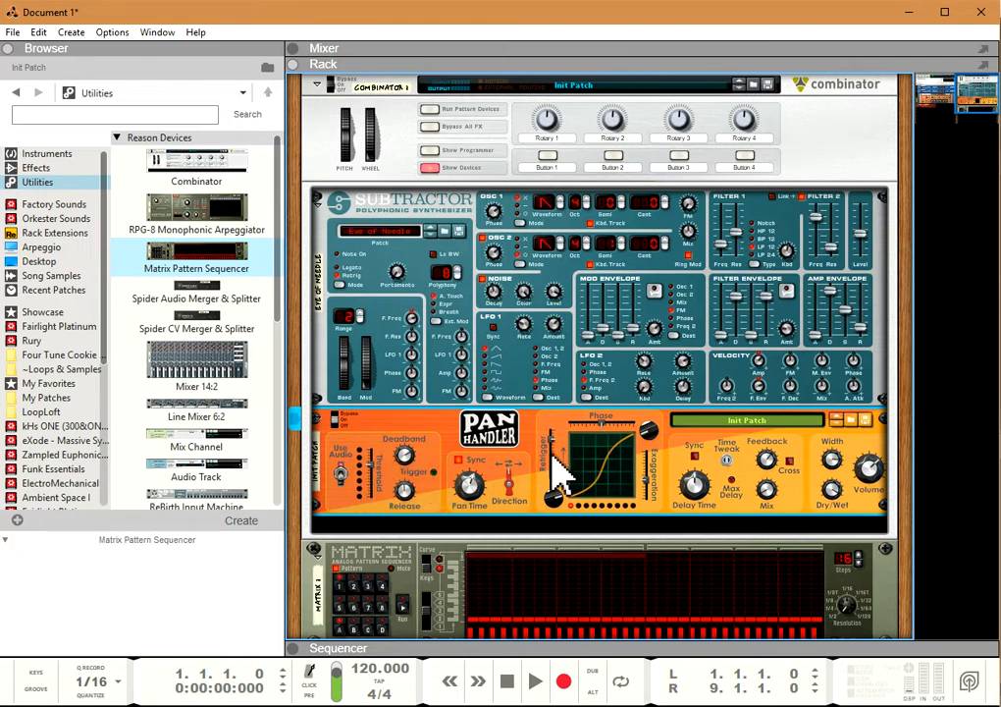
{"action": "left_click_drag", "start_coordinate": [559, 456], "coordinate": [580, 446]}
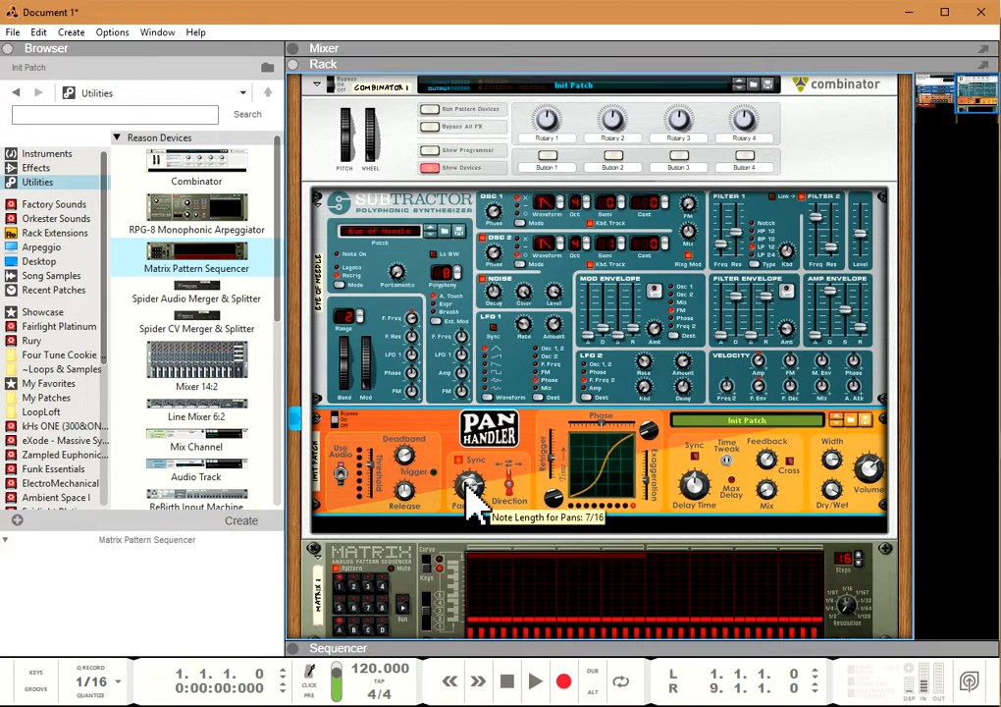
Step: Collapse the PanHandler device to view its folded pan position lights, and expand it again
{"action": "mouse_move", "coordinate": [551, 461]}
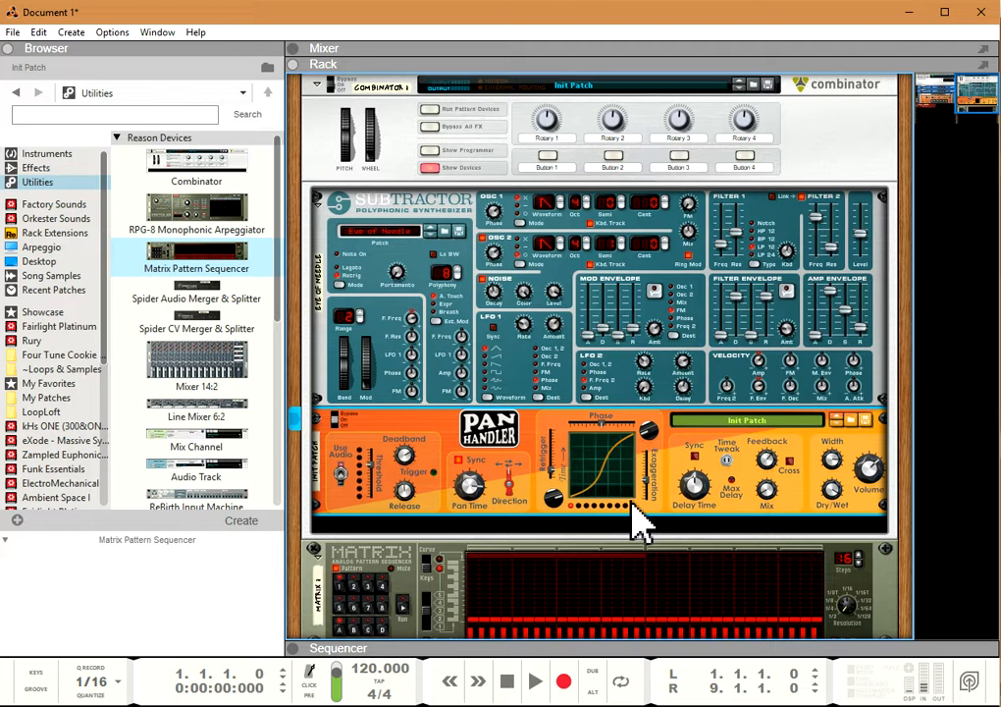
{"action": "left_click", "coordinate": [328, 422]}
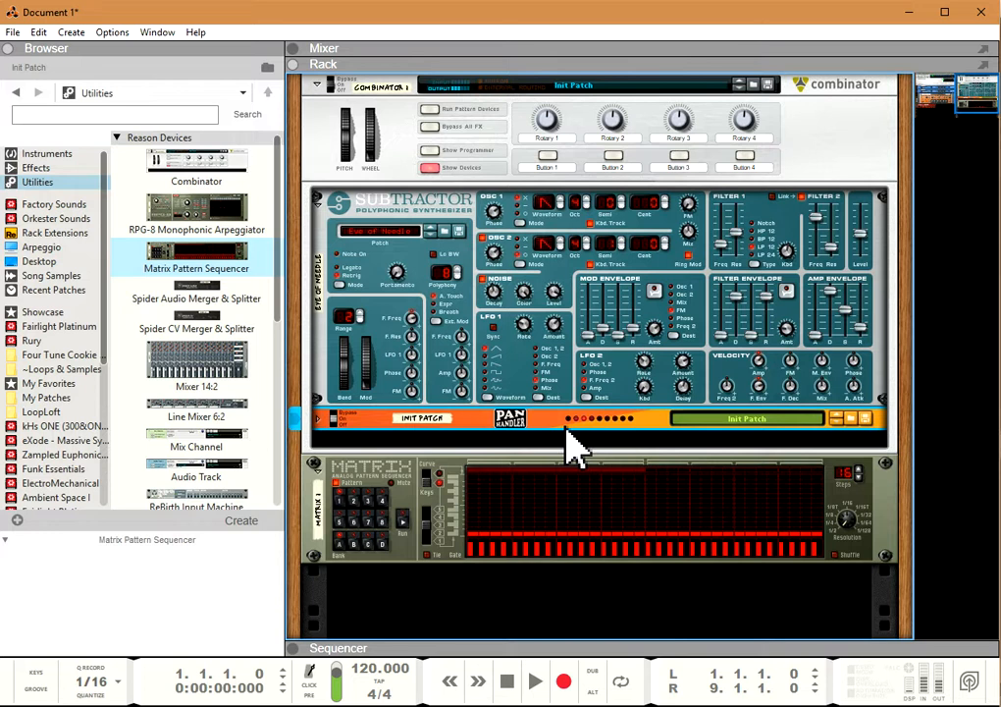
{"action": "left_click", "coordinate": [320, 420]}
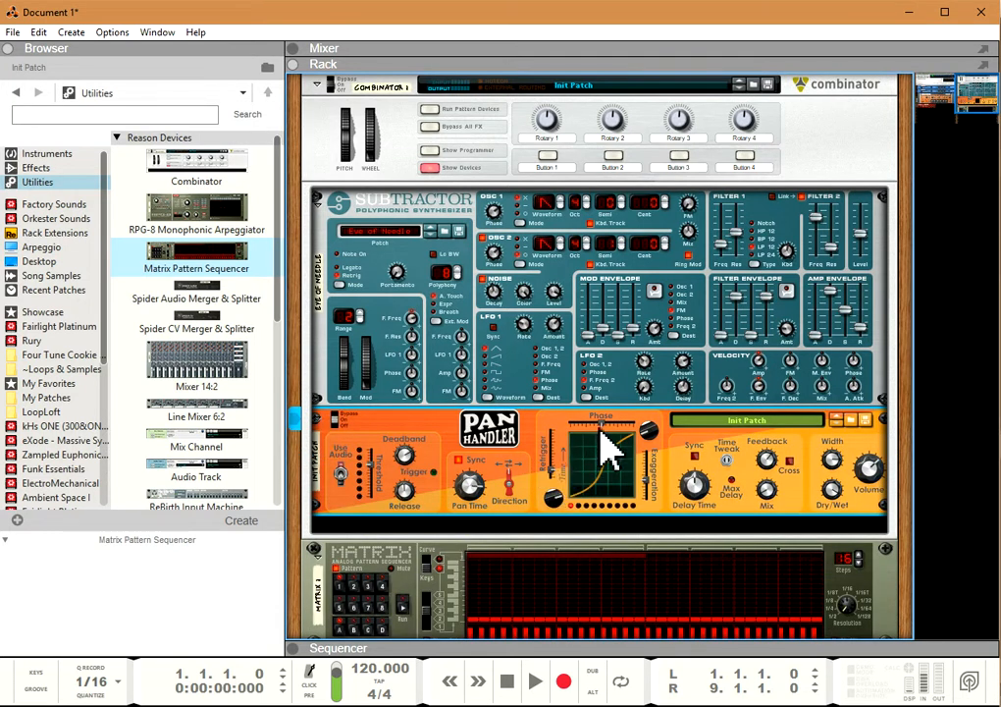
Step: Shift the Phase to separate the two pan curves, vary their angles, and reduce Exaggeration to straighten them
{"action": "left_click_drag", "start_coordinate": [605, 429], "coordinate": [651, 460]}
{"action": "left_click_drag", "start_coordinate": [555, 499], "coordinate": [541, 448]}
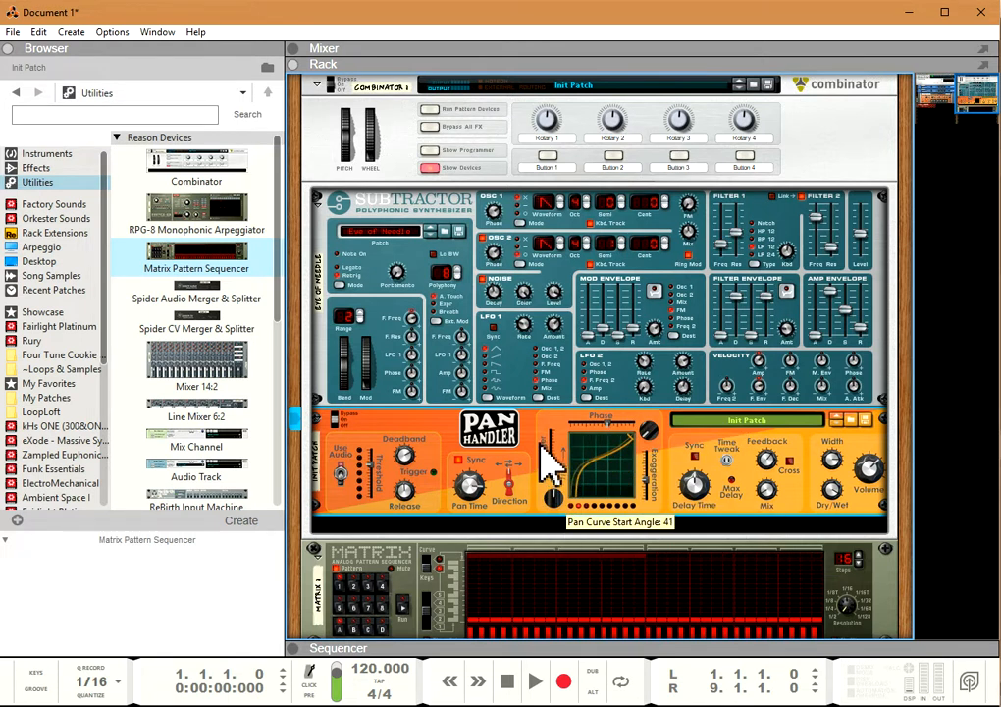
{"action": "left_click_drag", "start_coordinate": [653, 441], "coordinate": [675, 485]}
{"action": "mouse_move", "coordinate": [545, 494]}
{"action": "left_mouse_down"}
{"action": "mouse_move", "coordinate": [567, 524]}
{"action": "mouse_move", "coordinate": [555, 492]}
{"action": "left_mouse_up"}
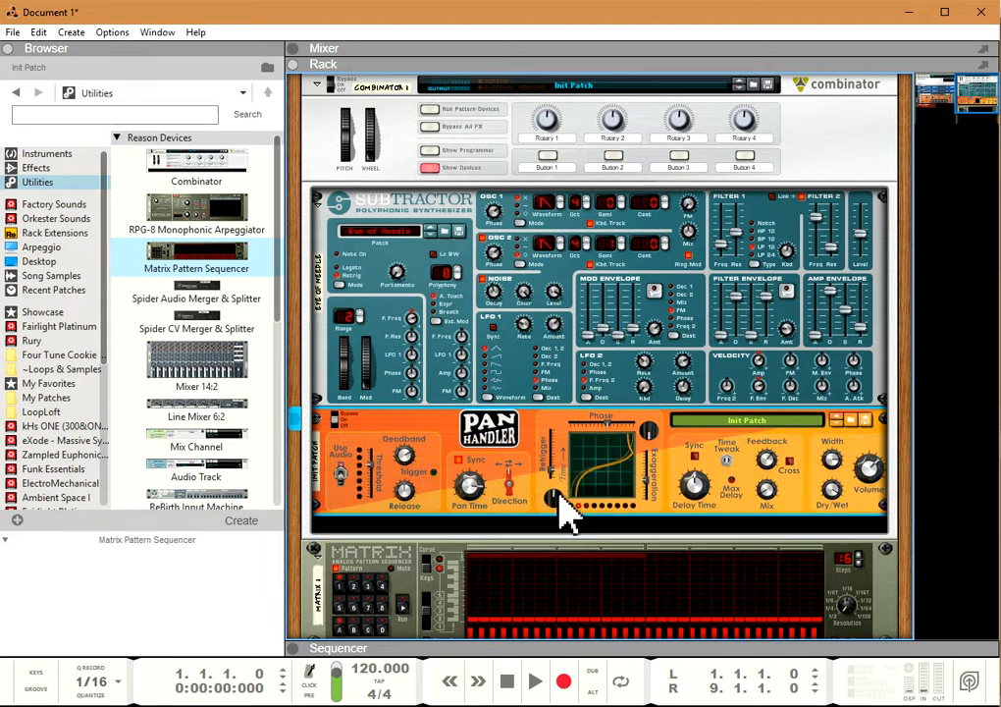
{"action": "mouse_move", "coordinate": [652, 495]}
{"action": "left_mouse_down"}
{"action": "mouse_move", "coordinate": [649, 469]}
{"action": "mouse_move", "coordinate": [651, 510]}
{"action": "left_mouse_up"}
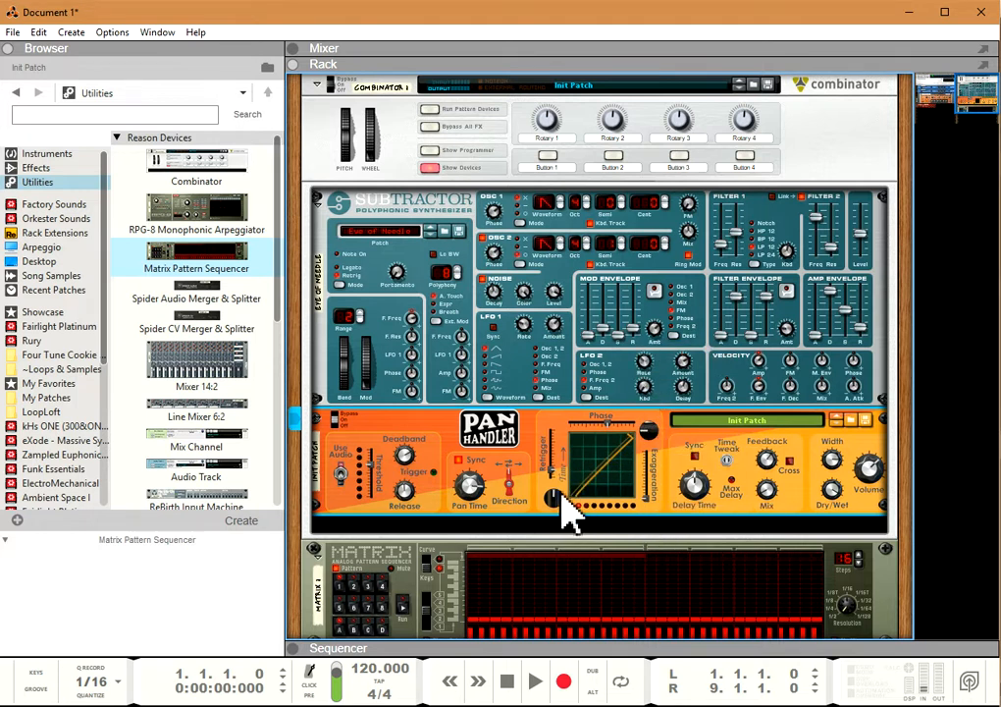
Step: Reshape the phase-shifted pan curves with more Exaggeration and new angles, and move the Phase further off center
{"action": "left_click_drag", "start_coordinate": [569, 525], "coordinate": [584, 561]}
{"action": "mouse_move", "coordinate": [645, 499]}
{"action": "left_mouse_down"}
{"action": "mouse_move", "coordinate": [648, 478]}
{"action": "mouse_move", "coordinate": [651, 487]}
{"action": "left_mouse_up"}
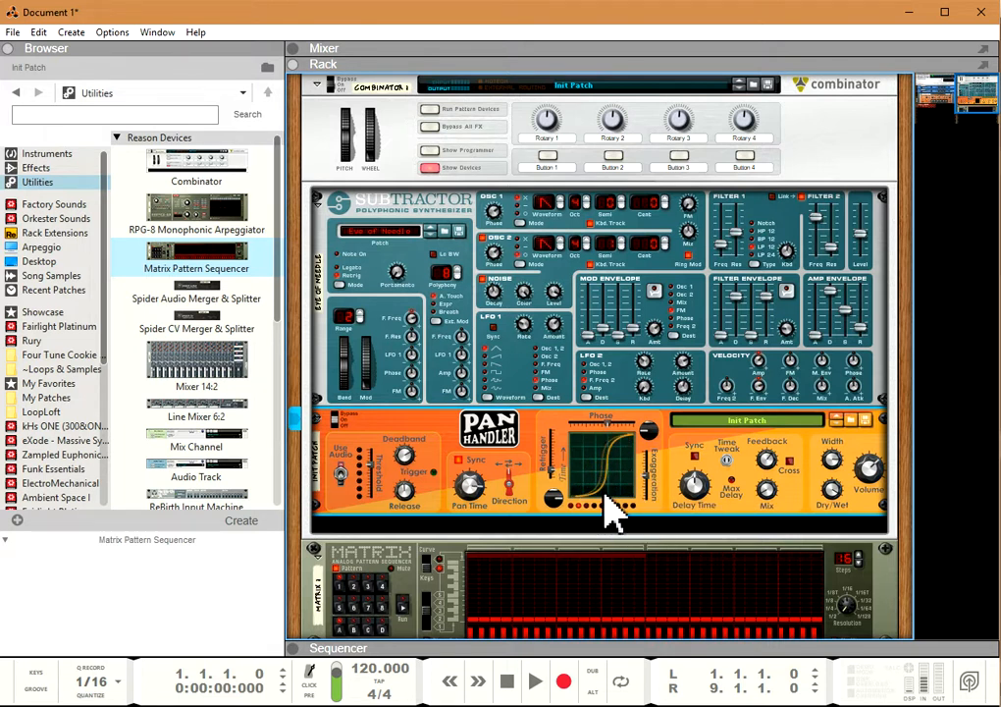
{"action": "left_click_drag", "start_coordinate": [616, 447], "coordinate": [633, 496]}
{"action": "left_click_drag", "start_coordinate": [638, 426], "coordinate": [608, 474]}
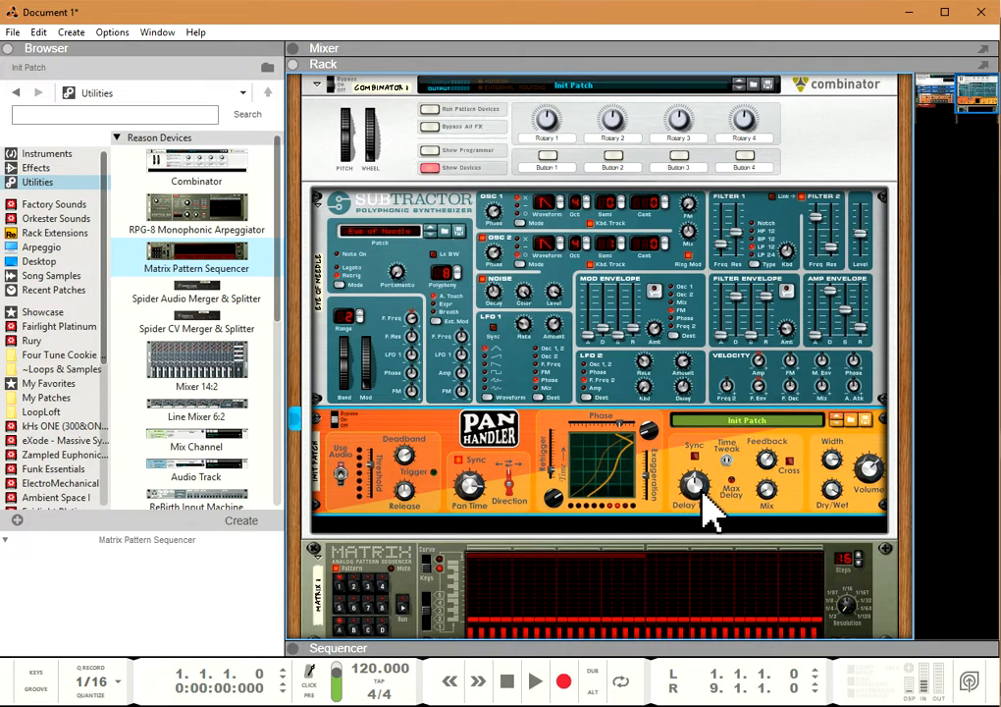
Step: Adjust PanHandler's delay Mix, enable tempo Sync for the delay, and adjust the synced Delay Time
{"action": "mouse_move", "coordinate": [765, 487]}
{"action": "left_click_drag", "start_coordinate": [770, 506], "coordinate": [771, 492]}
{"action": "mouse_move", "coordinate": [771, 473]}
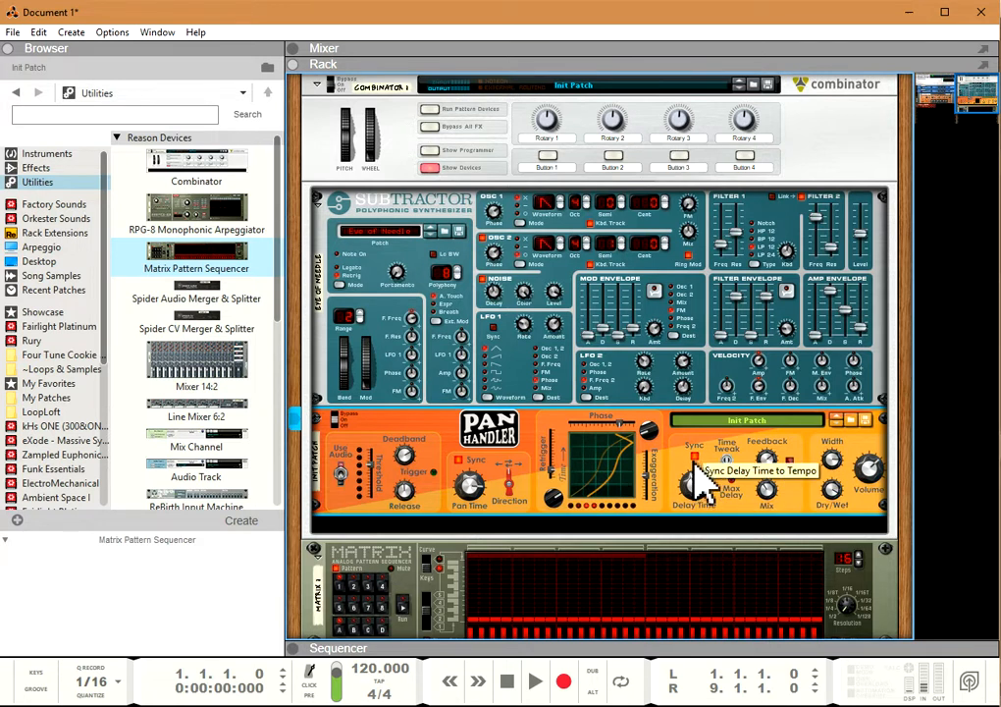
{"action": "mouse_move", "coordinate": [693, 478]}
{"action": "left_click_drag", "start_coordinate": [695, 497], "coordinate": [694, 485]}
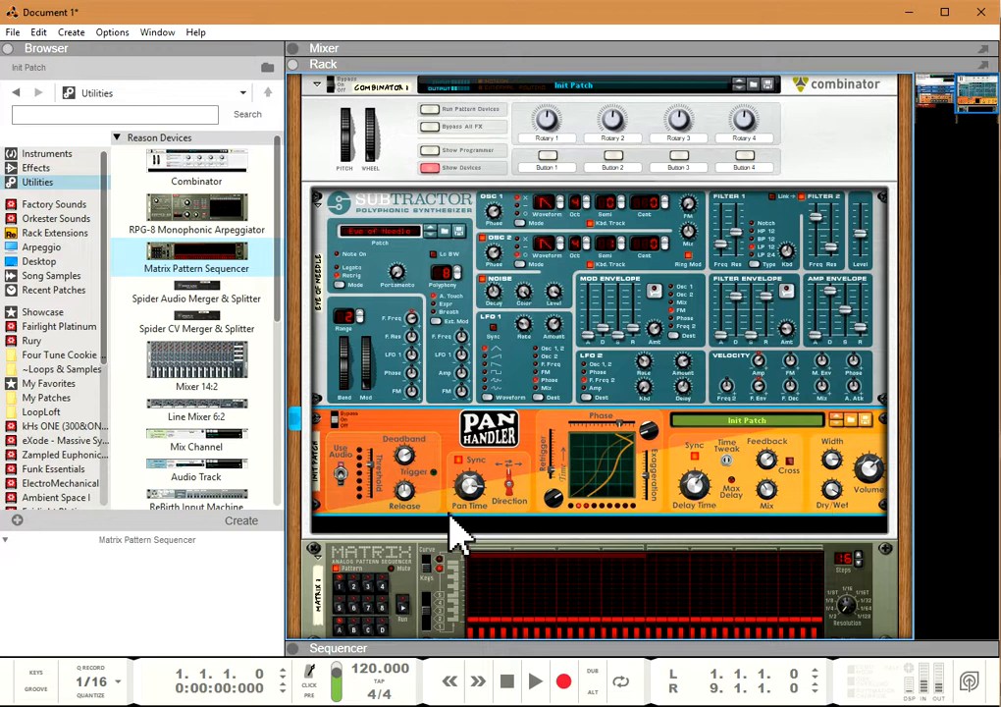
{"action": "mouse_move", "coordinate": [471, 497]}
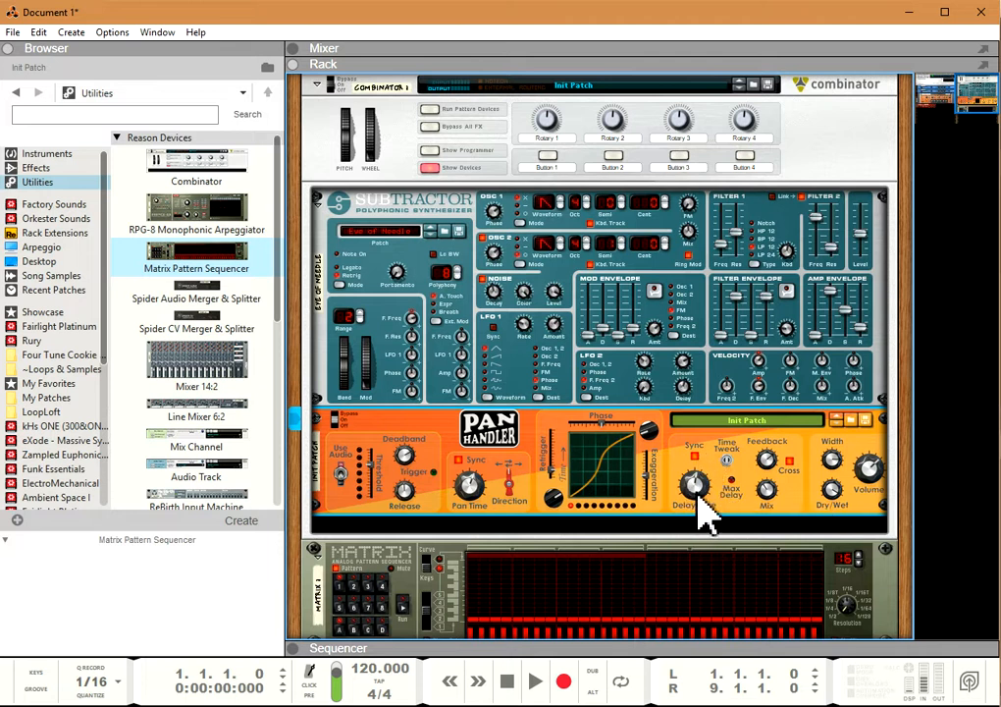
Step: Set the Delay Time to 3.25 s with tempo Sync off, and re-enable Sync to adjust the delay's note length
{"action": "left_click", "coordinate": [693, 458]}
{"action": "mouse_move", "coordinate": [703, 497]}
{"action": "left_mouse_down"}
{"action": "mouse_move", "coordinate": [693, 454]}
{"action": "mouse_move", "coordinate": [713, 498]}
{"action": "mouse_move", "coordinate": [704, 500]}
{"action": "mouse_move", "coordinate": [701, 485]}
{"action": "left_mouse_up"}
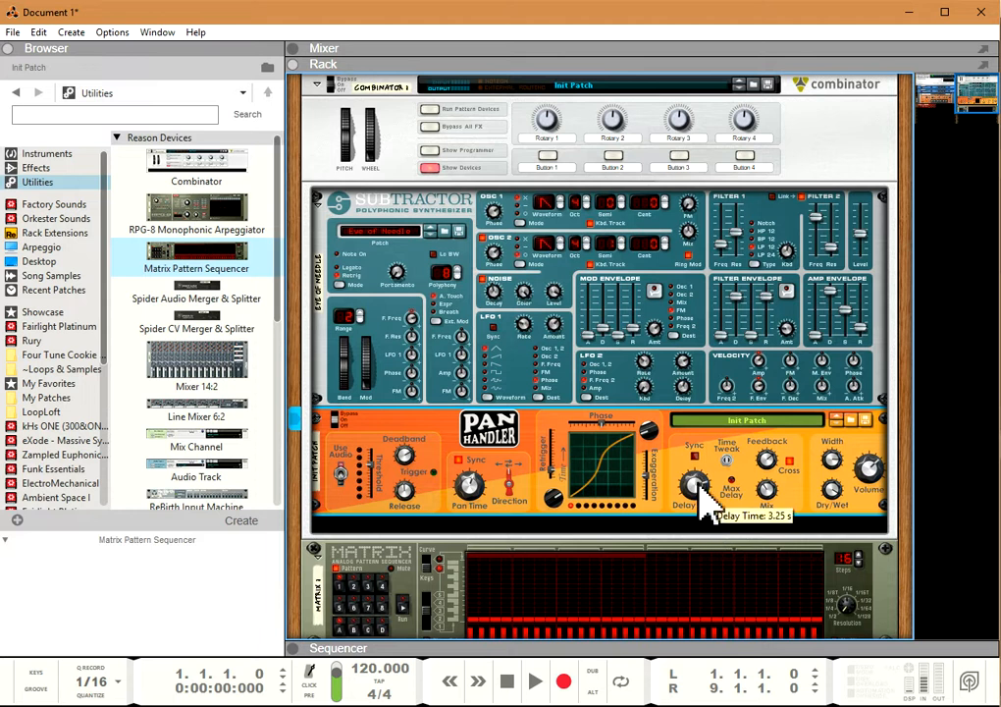
{"action": "left_click", "coordinate": [694, 456]}
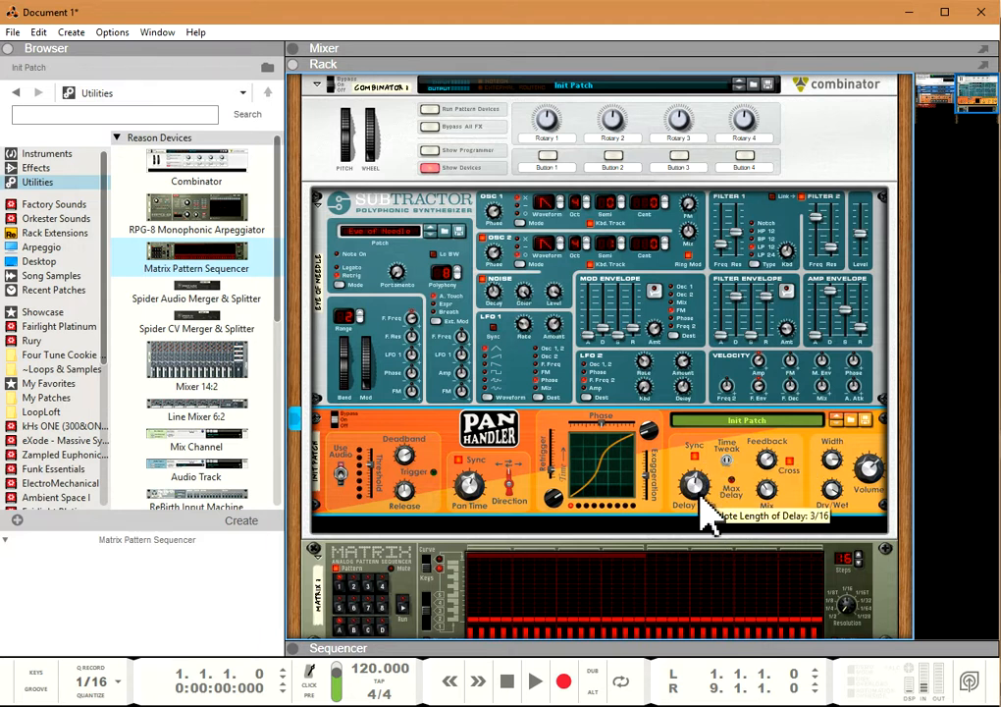
{"action": "left_click_drag", "start_coordinate": [701, 493], "coordinate": [697, 481]}
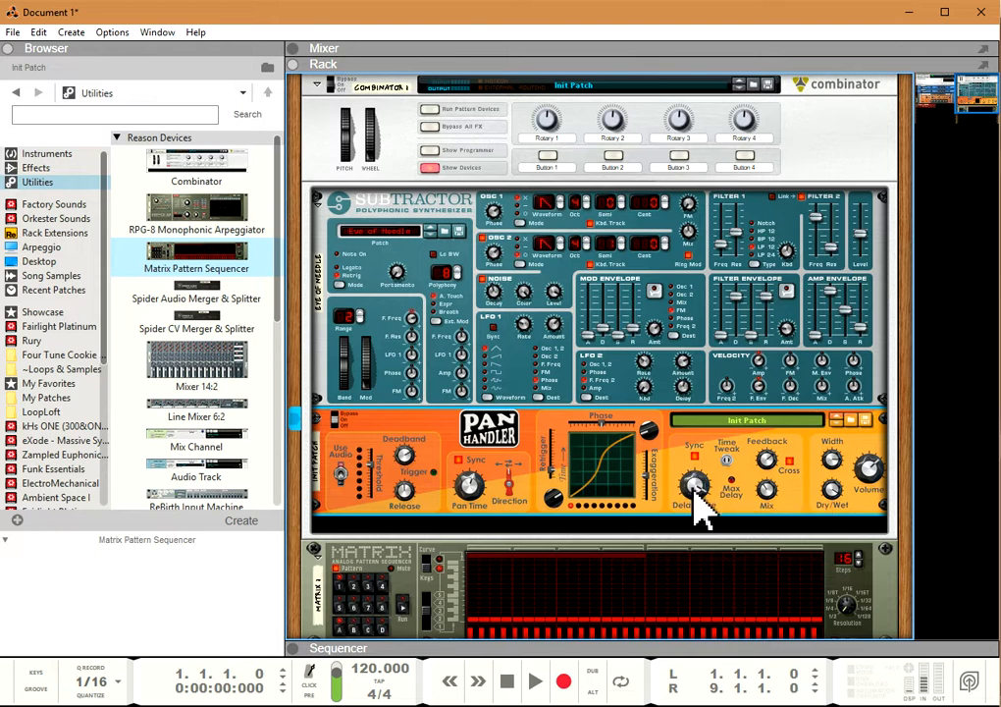
{"action": "left_click_drag", "start_coordinate": [703, 512], "coordinate": [694, 491]}
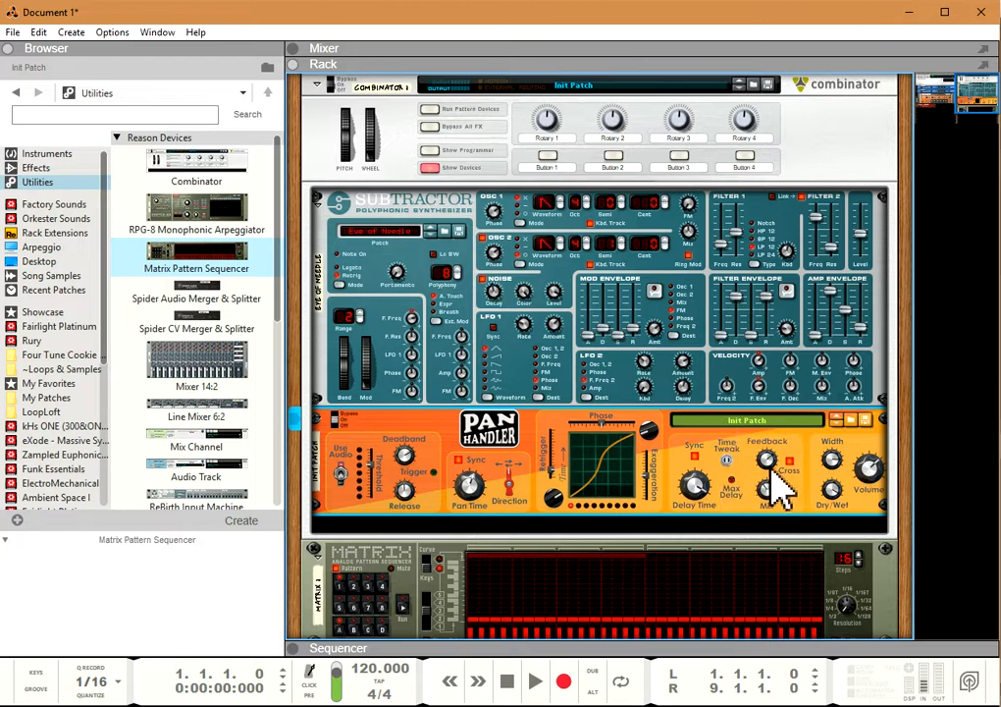
Step: Vary the delay Feedback through negative and higher amounts, turning Cross off, and lower the delay Mix
{"action": "scroll", "coordinate": [770, 471], "scroll_direction": "up", "scroll_amount": 3}
{"action": "scroll", "coordinate": [770, 472], "scroll_direction": "down", "scroll_amount": 6}
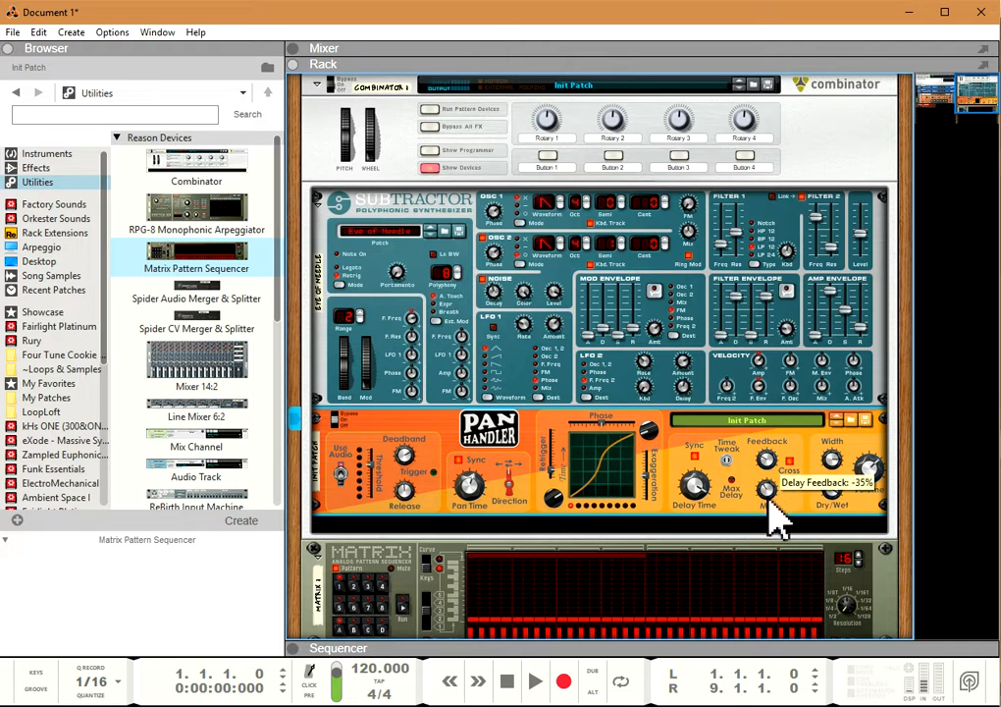
{"action": "left_click_drag", "start_coordinate": [767, 466], "coordinate": [780, 515]}
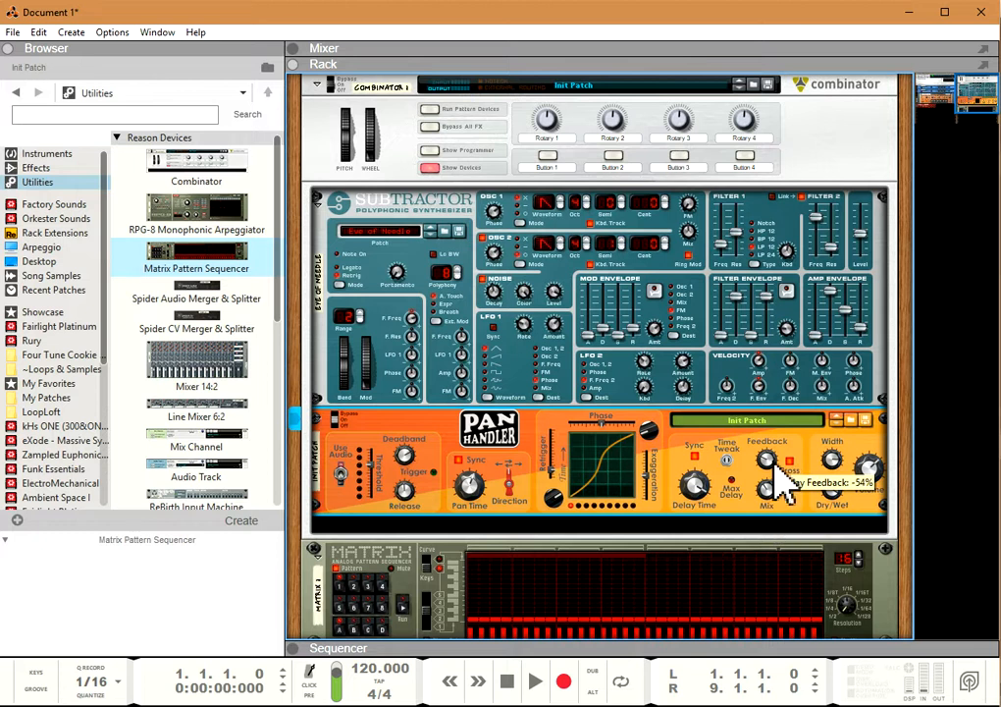
{"action": "left_click_drag", "start_coordinate": [772, 469], "coordinate": [773, 430]}
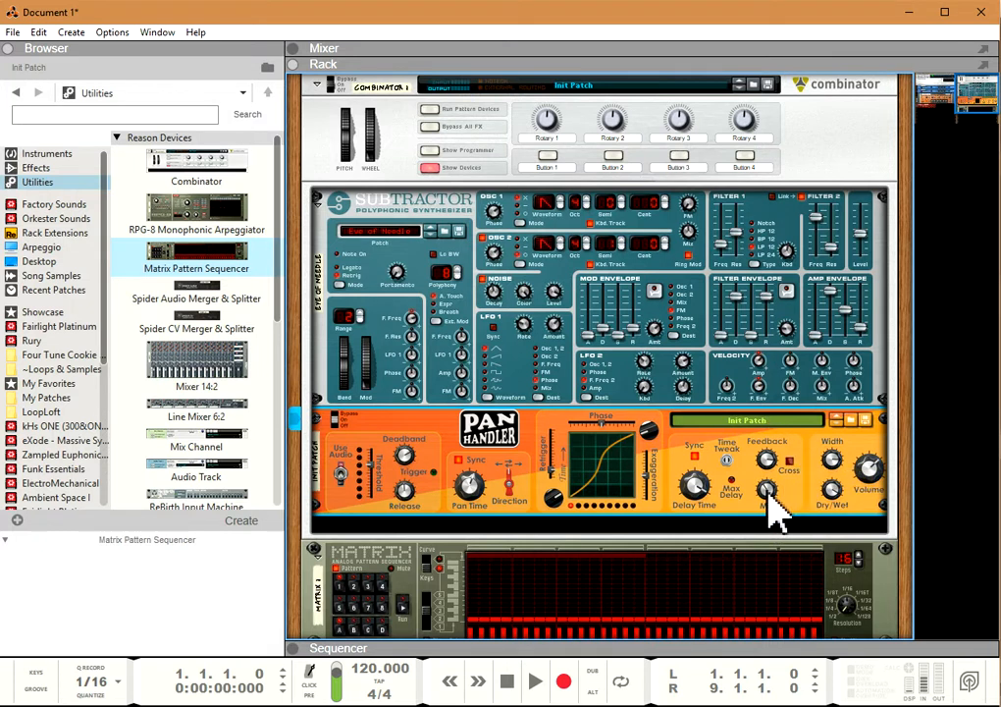
{"action": "left_click_drag", "start_coordinate": [766, 484], "coordinate": [773, 516]}
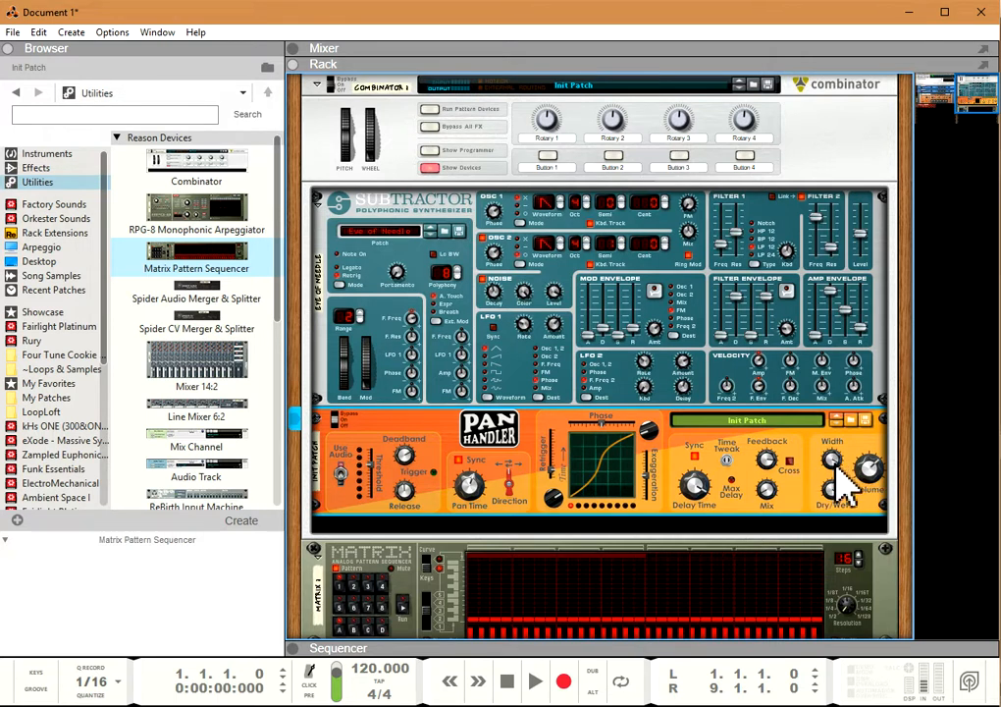
Step: Vary PanHandler's output Width, narrowing it to 64% and widening it again
{"action": "left_click_drag", "start_coordinate": [833, 465], "coordinate": [834, 477]}
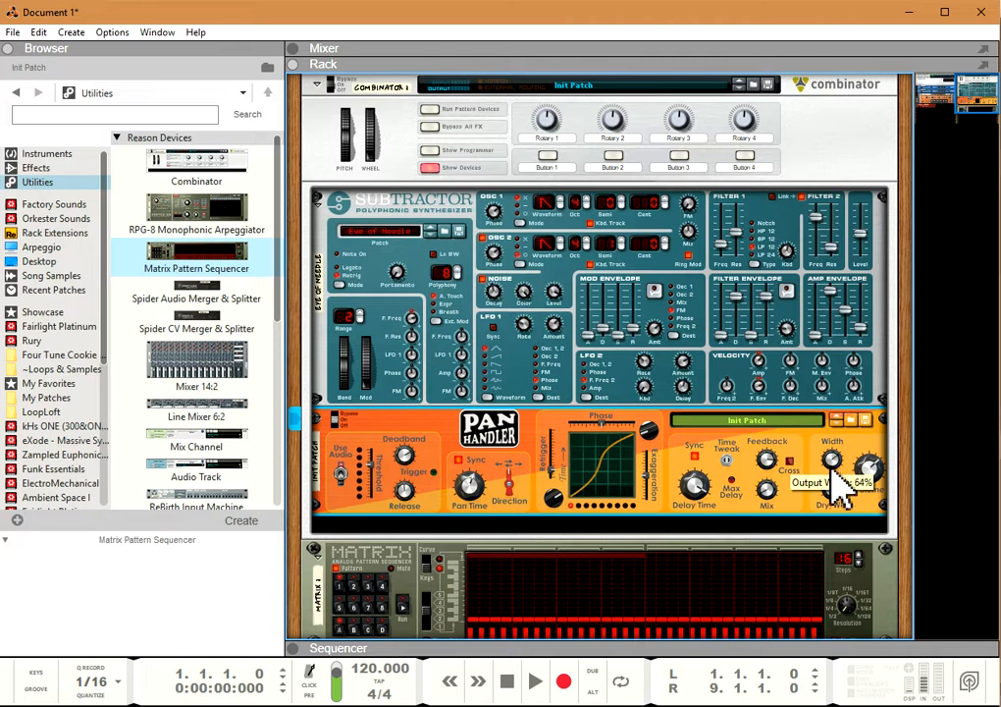
{"action": "left_click_drag", "start_coordinate": [832, 456], "coordinate": [838, 472]}
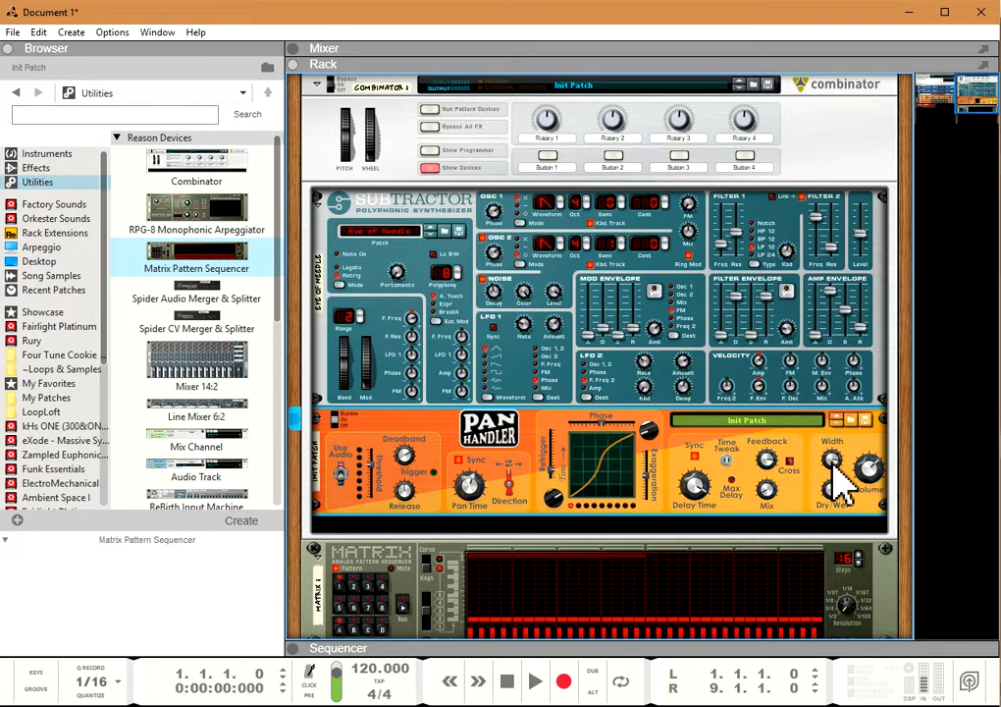
{"action": "mouse_move", "coordinate": [832, 463]}
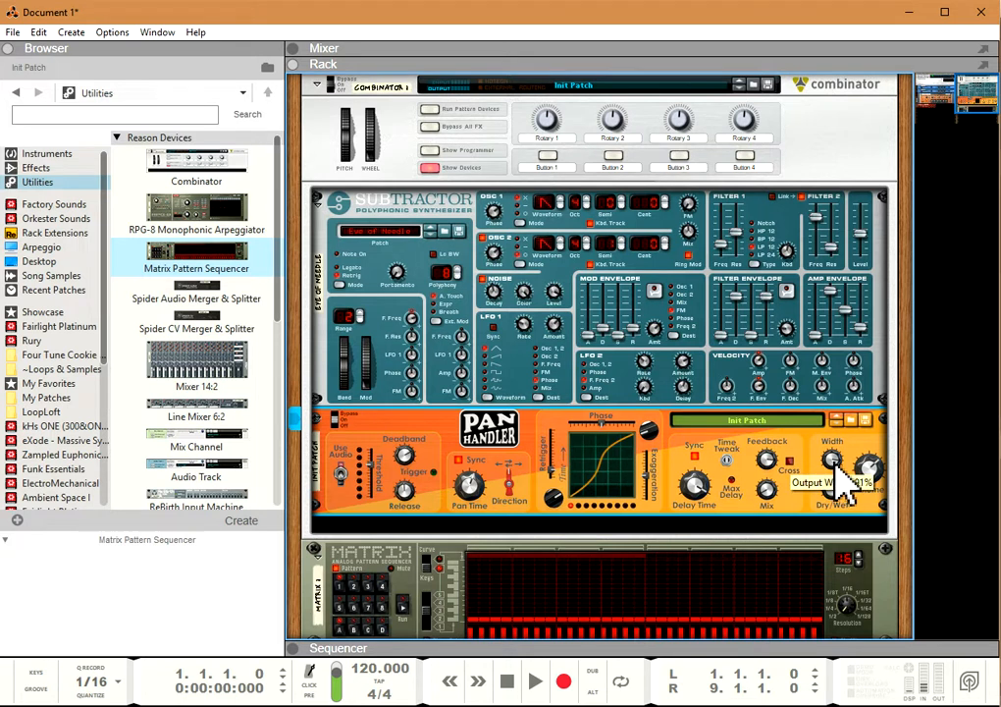
{"action": "left_click_drag", "start_coordinate": [835, 463], "coordinate": [834, 449]}
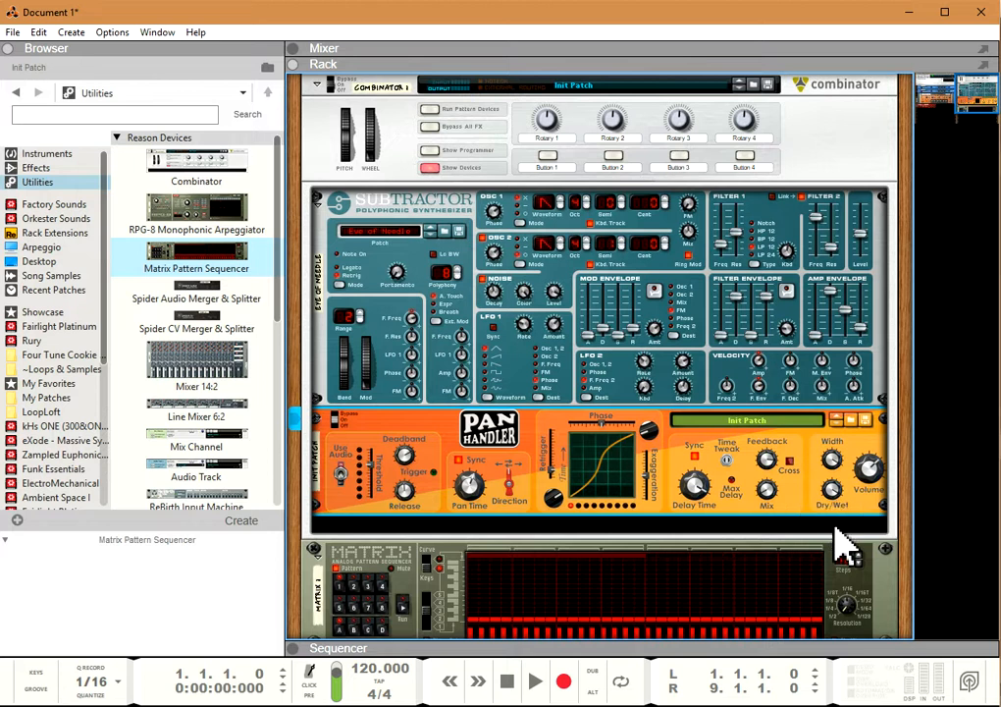
Step: Adjust PanHandler's Dry/Wet balance, trying fully wet and a lower setting
{"action": "mouse_move", "coordinate": [833, 486]}
{"action": "left_mouse_down"}
{"action": "mouse_move", "coordinate": [834, 503]}
{"action": "mouse_move", "coordinate": [832, 486]}
{"action": "left_mouse_up"}
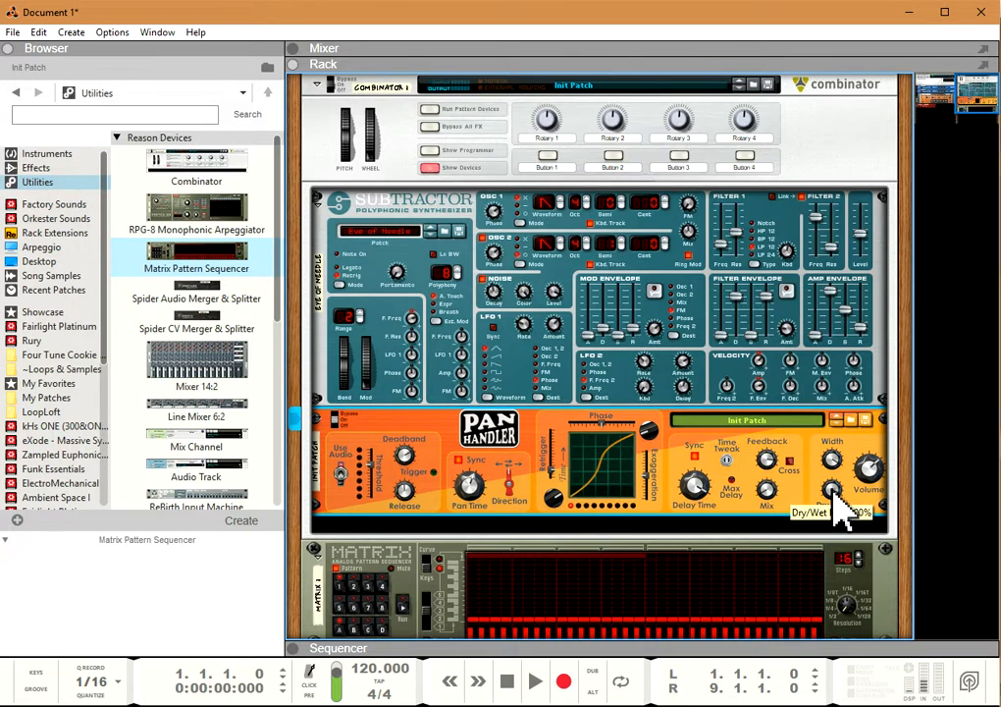
{"action": "left_click_drag", "start_coordinate": [835, 487], "coordinate": [836, 518]}
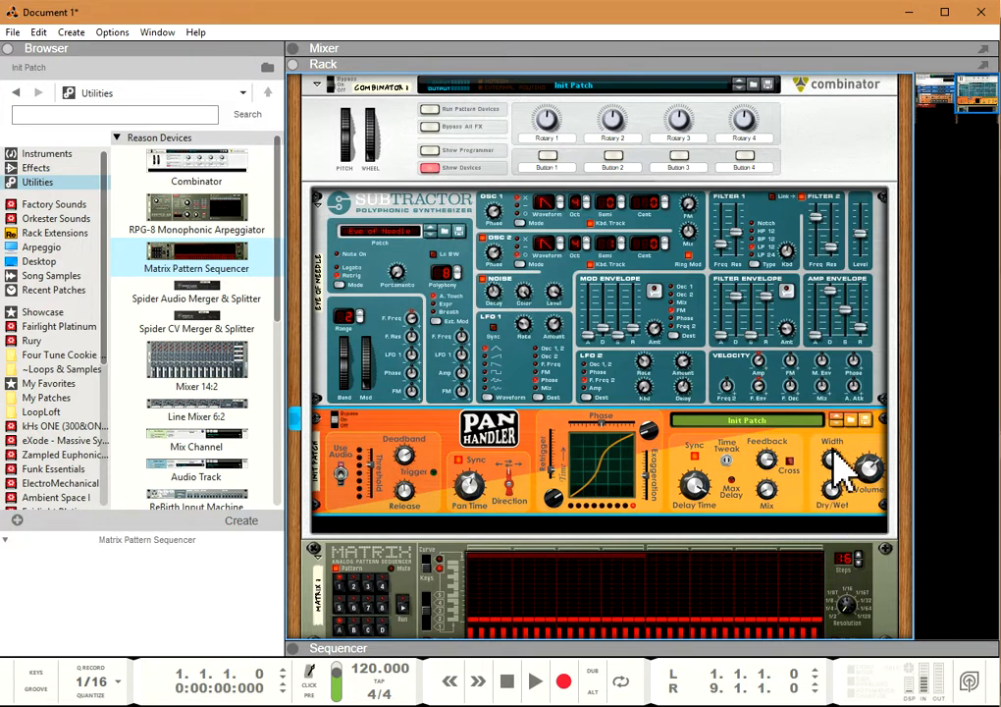
{"action": "mouse_move", "coordinate": [832, 469]}
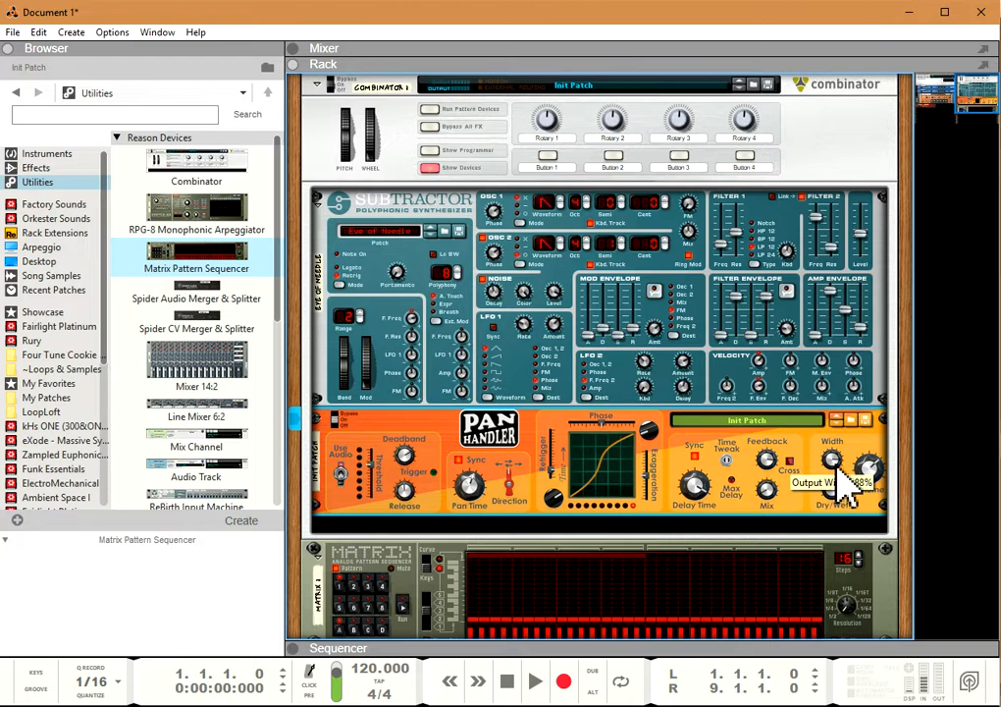